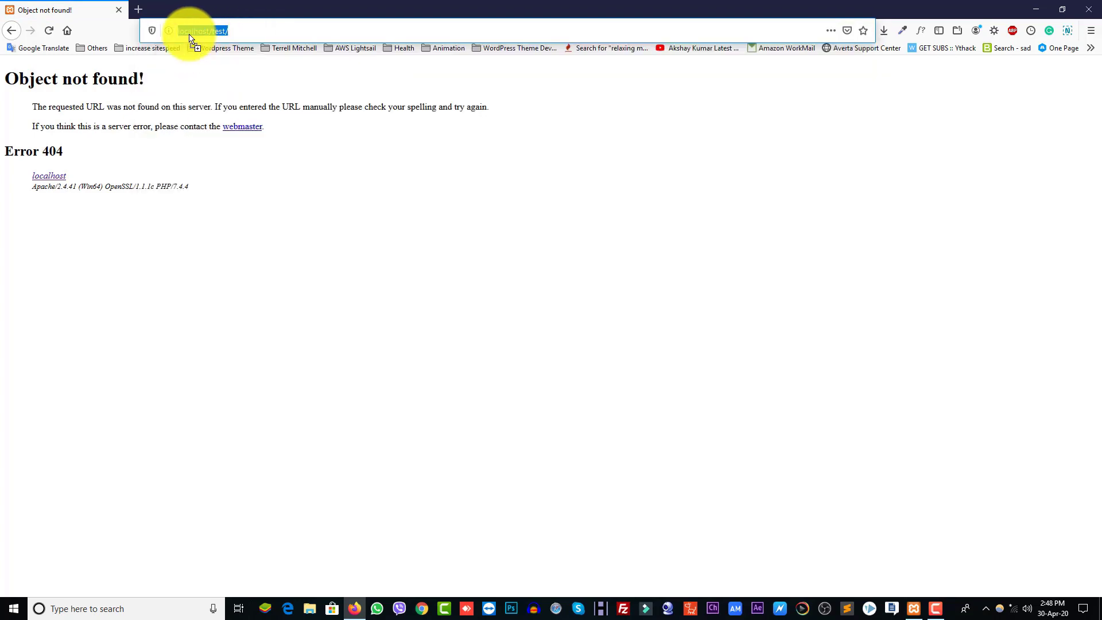
Clear the localhost test address and close the browser window showing the missing page.
{"action": "left_click", "coordinate": [246, 31]}
{"action": "key", "text": "BackSpace"}
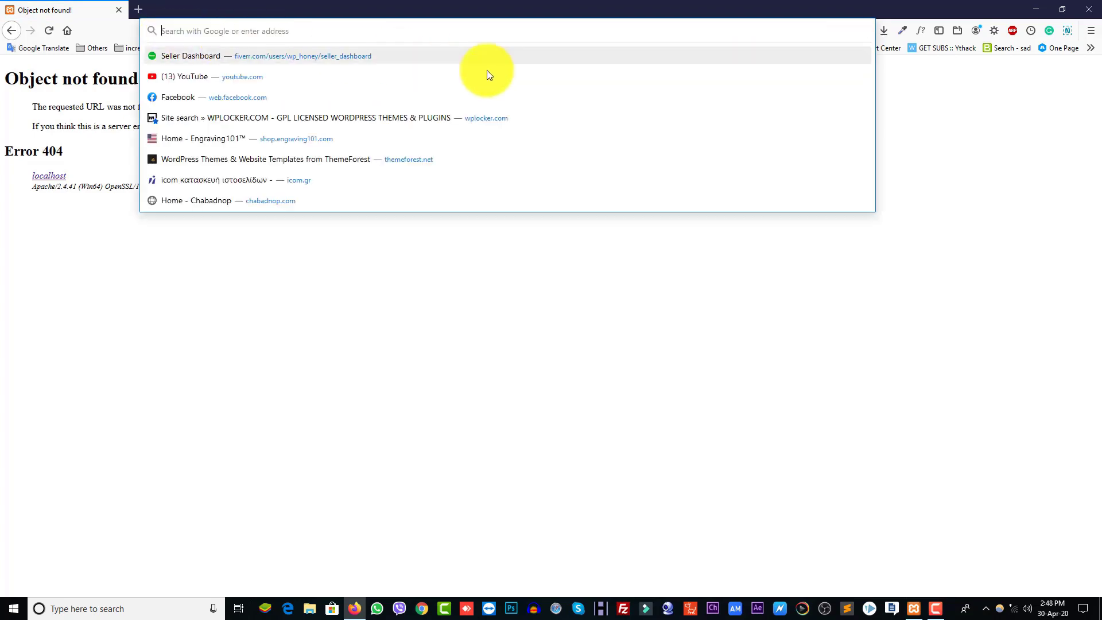
{"action": "left_click", "coordinate": [1090, 10]}
{"action": "right_click", "coordinate": [327, 246]}
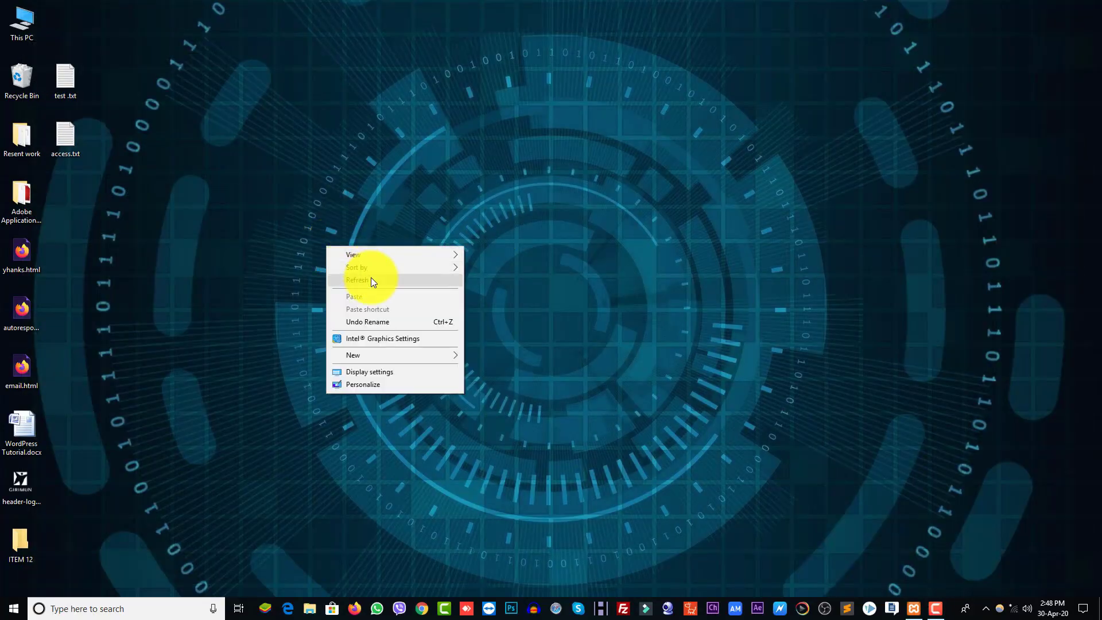
{"action": "left_click", "coordinate": [371, 278]}
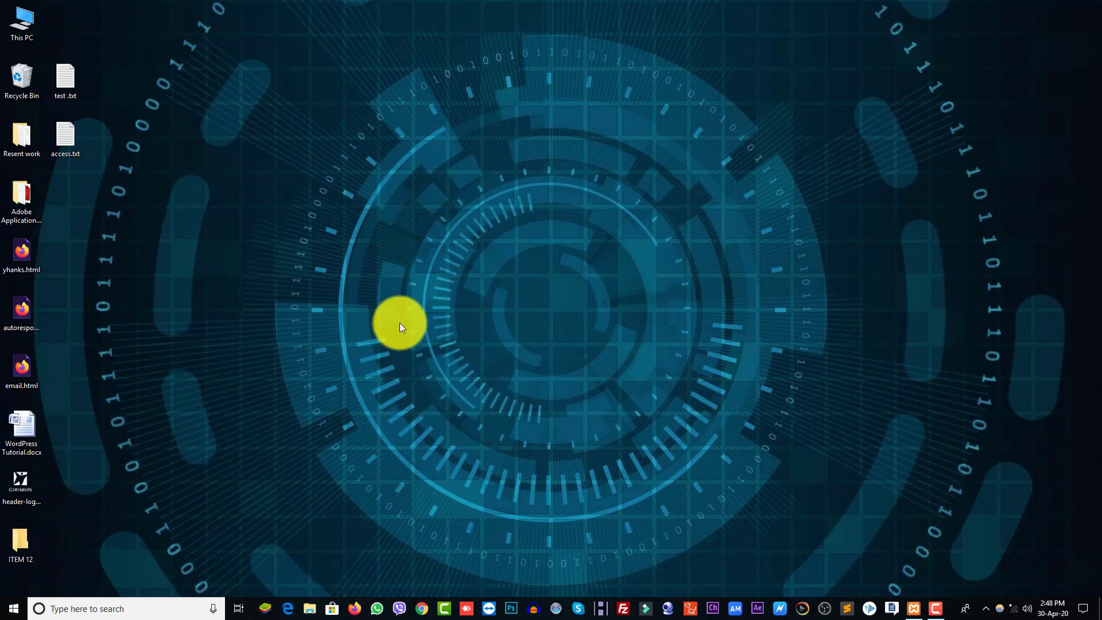
{"action": "right_click", "coordinate": [423, 233]}
{"action": "left_click", "coordinate": [450, 267]}
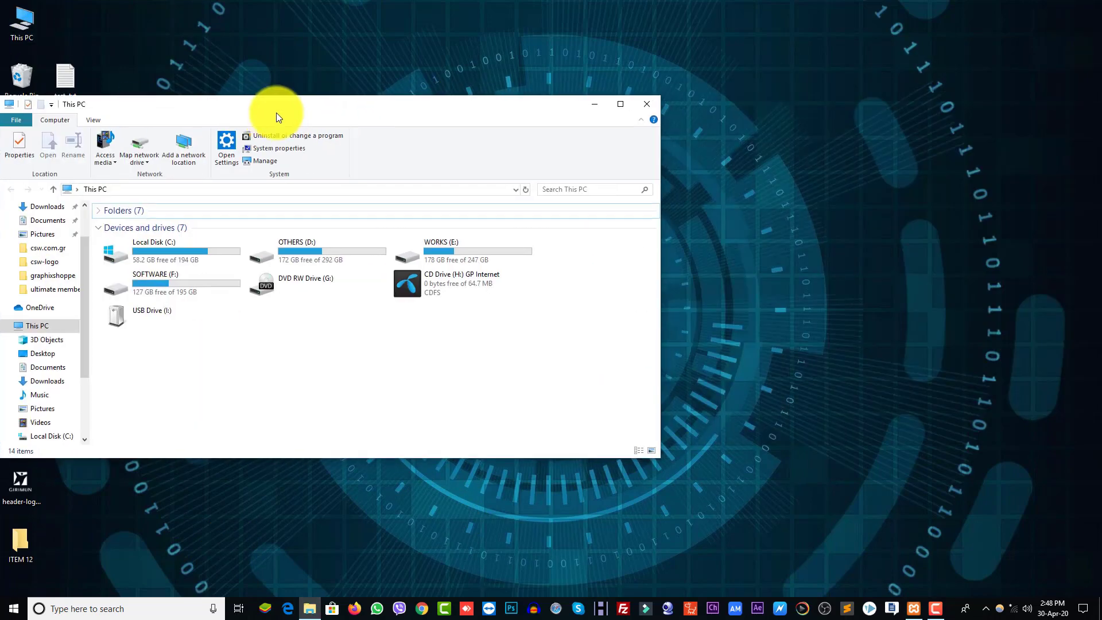
Maximize the This PC window and check the Apache and MySQL modules in the XAMPP Control Panel, then close the panel.
{"action": "double_click", "coordinate": [277, 112]}
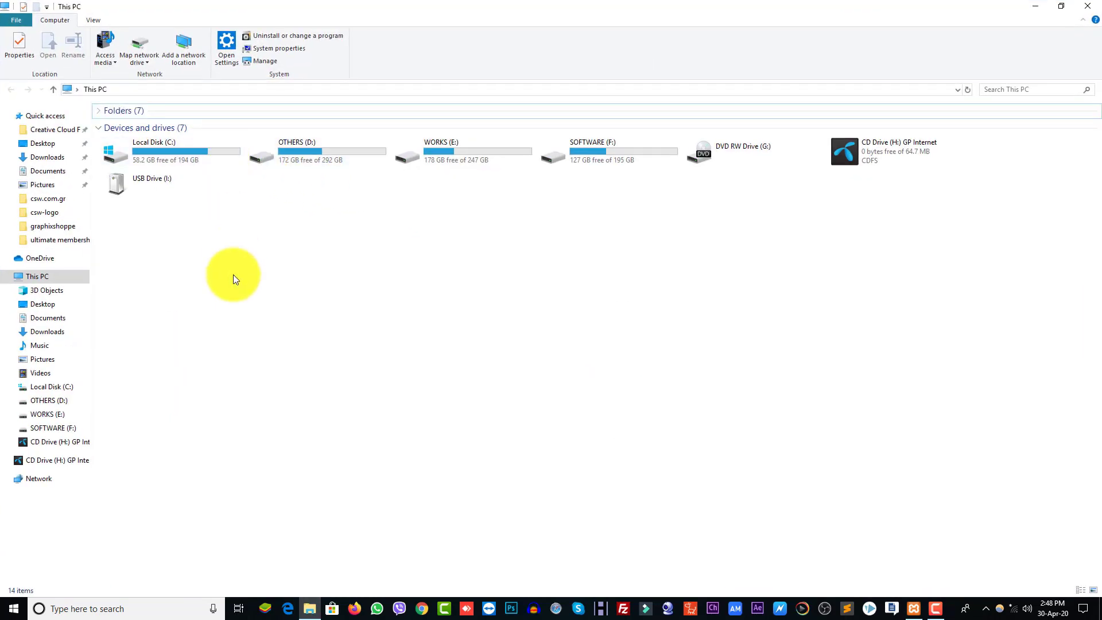
{"action": "left_click", "coordinate": [914, 608]}
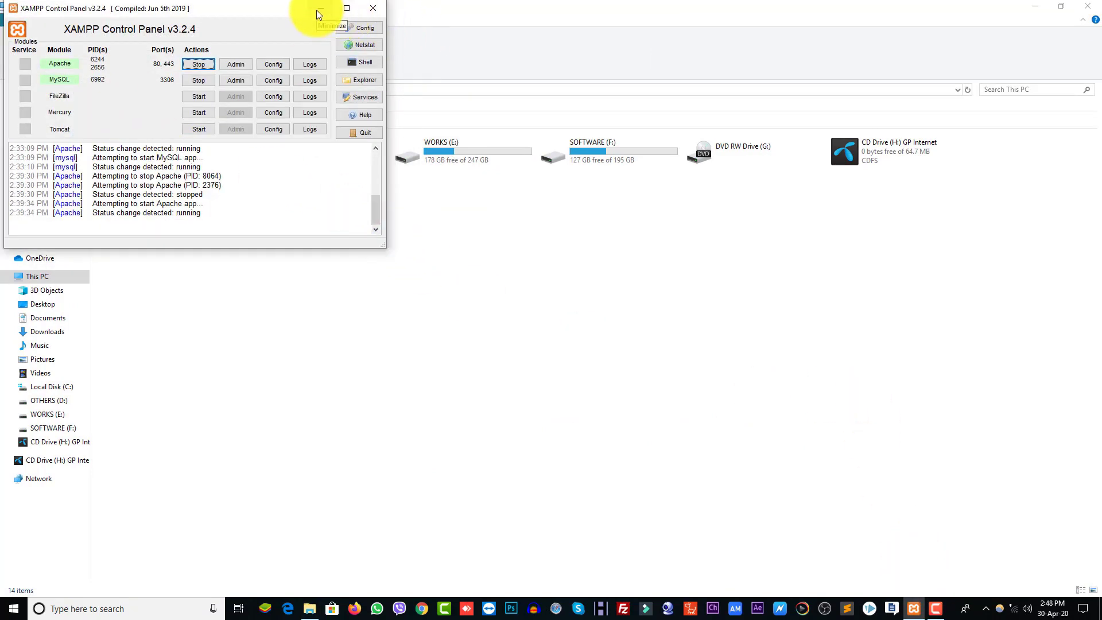
{"action": "left_click_drag", "start_coordinate": [303, 10], "coordinate": [562, 224]}
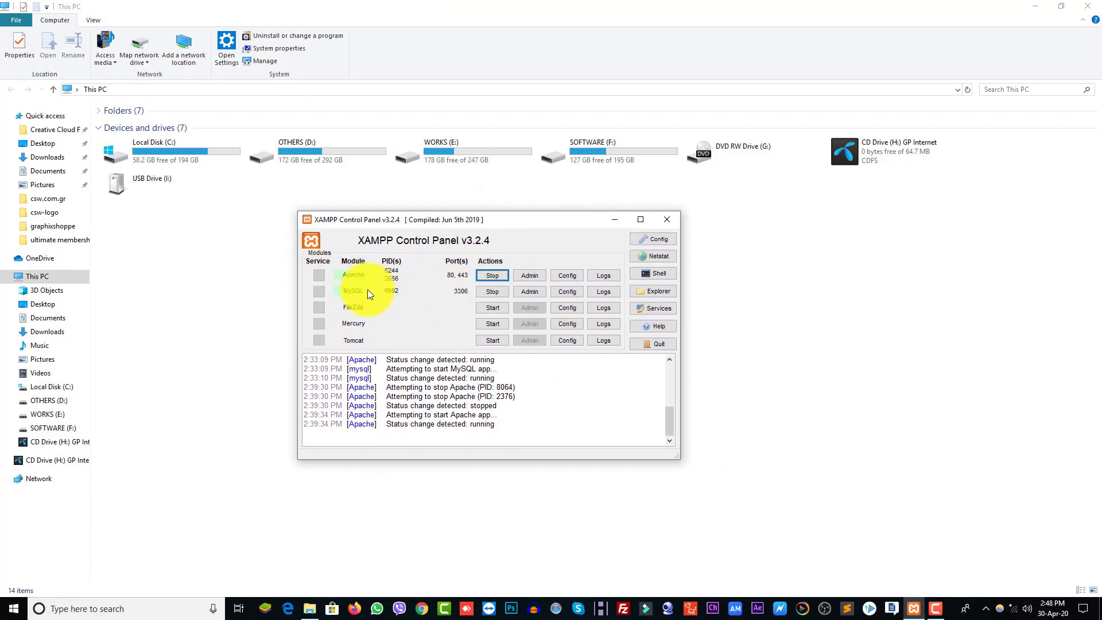
{"action": "left_click", "coordinate": [665, 223]}
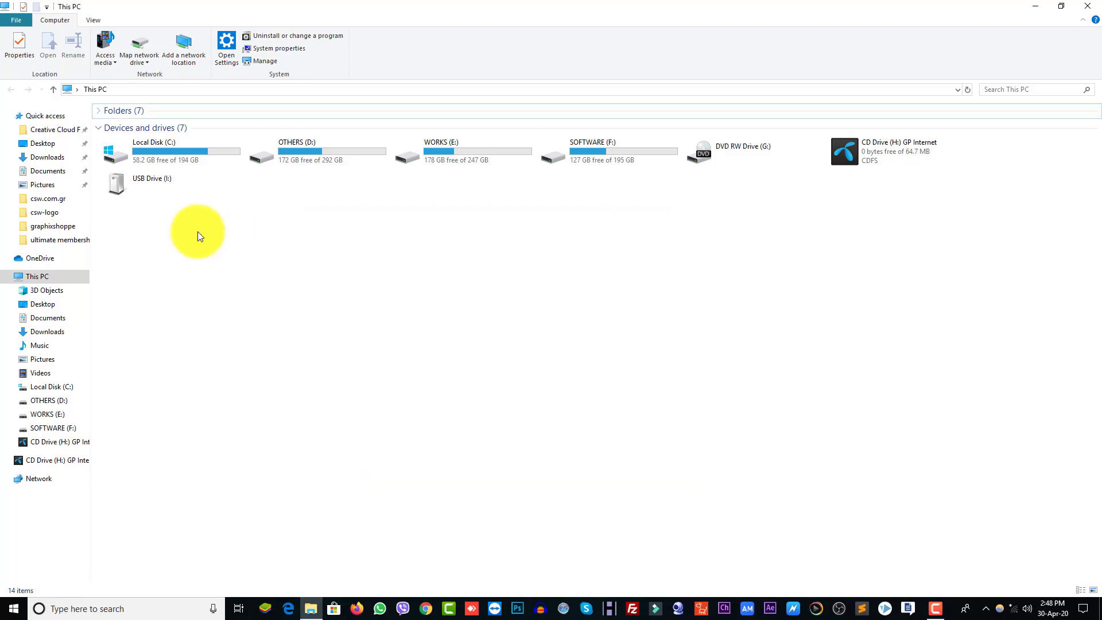
Open the htdocs folder inside xampp on Local Disk (C:).
{"action": "double_click", "coordinate": [181, 151]}
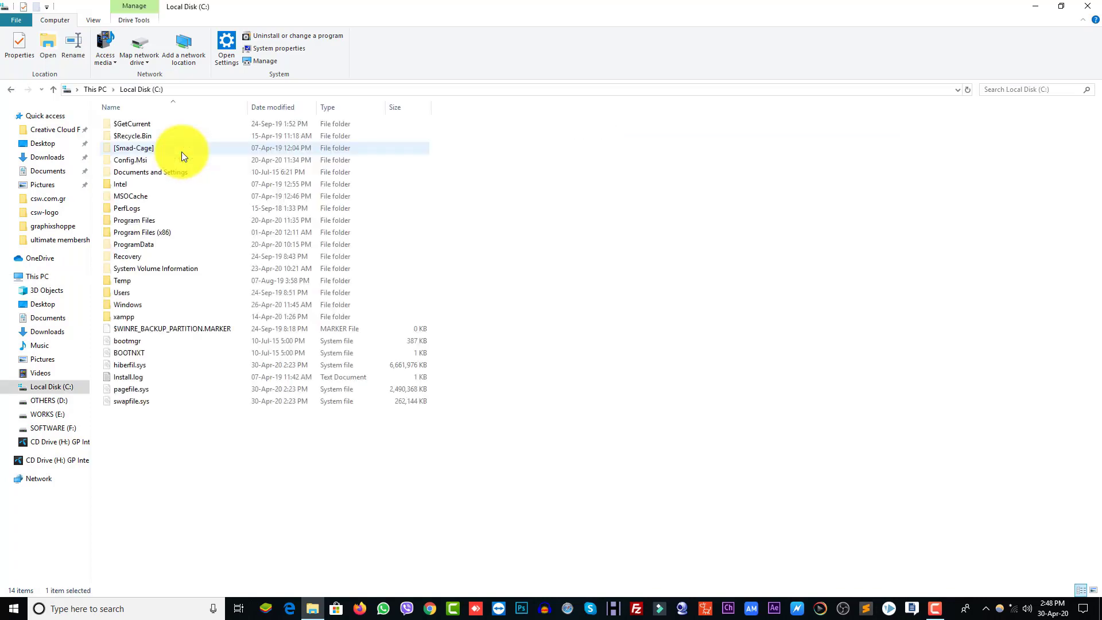
{"action": "double_click", "coordinate": [133, 313]}
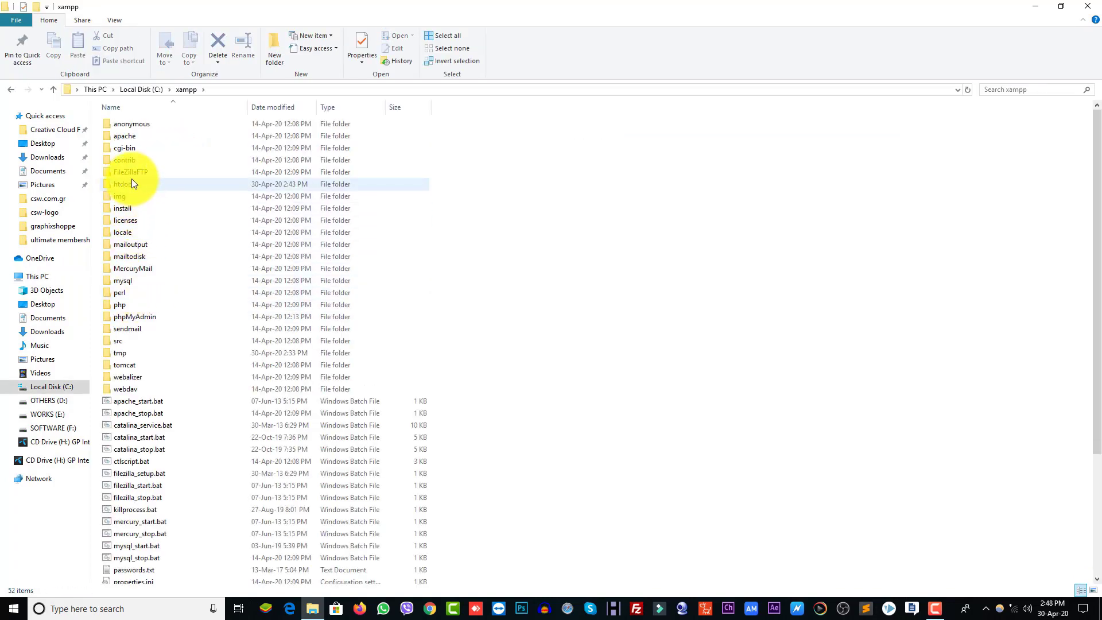
{"action": "double_click", "coordinate": [133, 181]}
Create a new folder named wphoney007.com inside htdocs.
{"action": "right_click", "coordinate": [160, 320]}
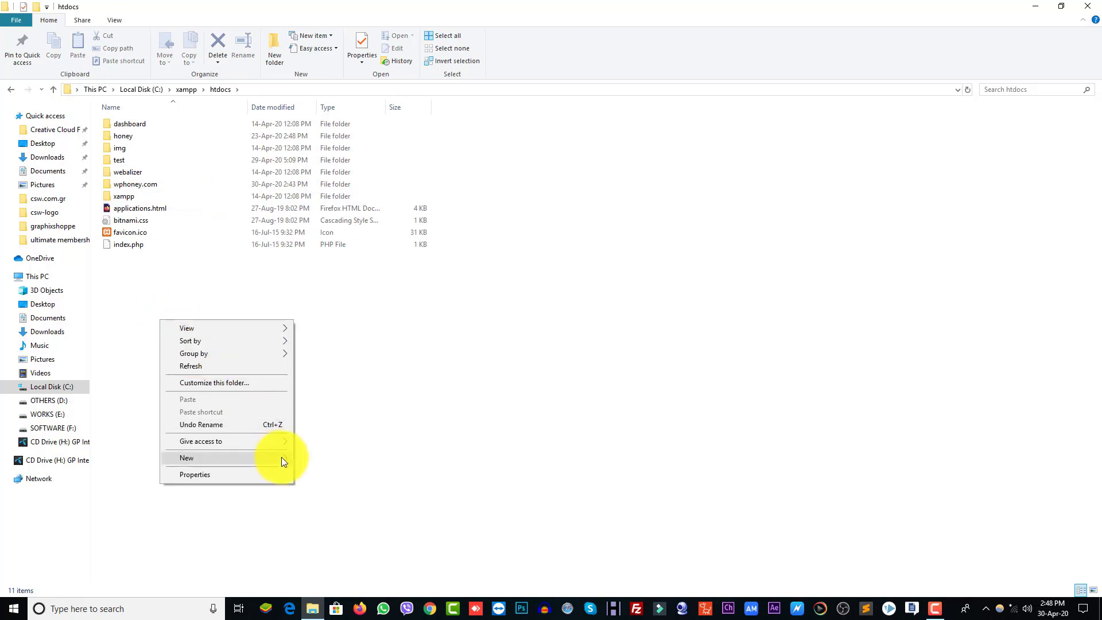
{"action": "mouse_move", "coordinate": [278, 458]}
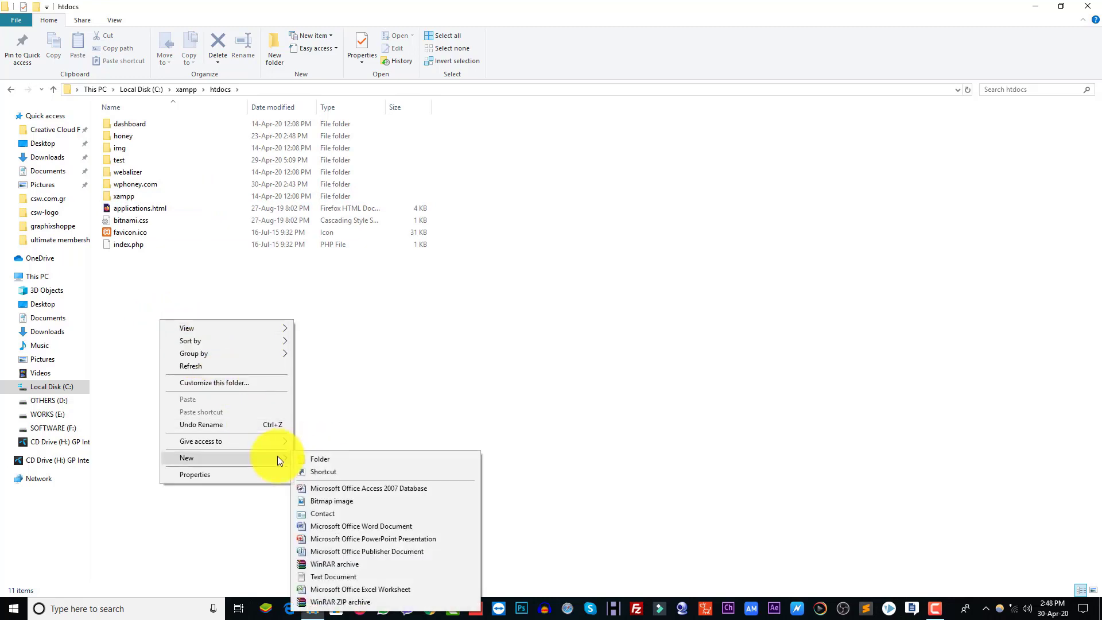
{"action": "left_click", "coordinate": [338, 460]}
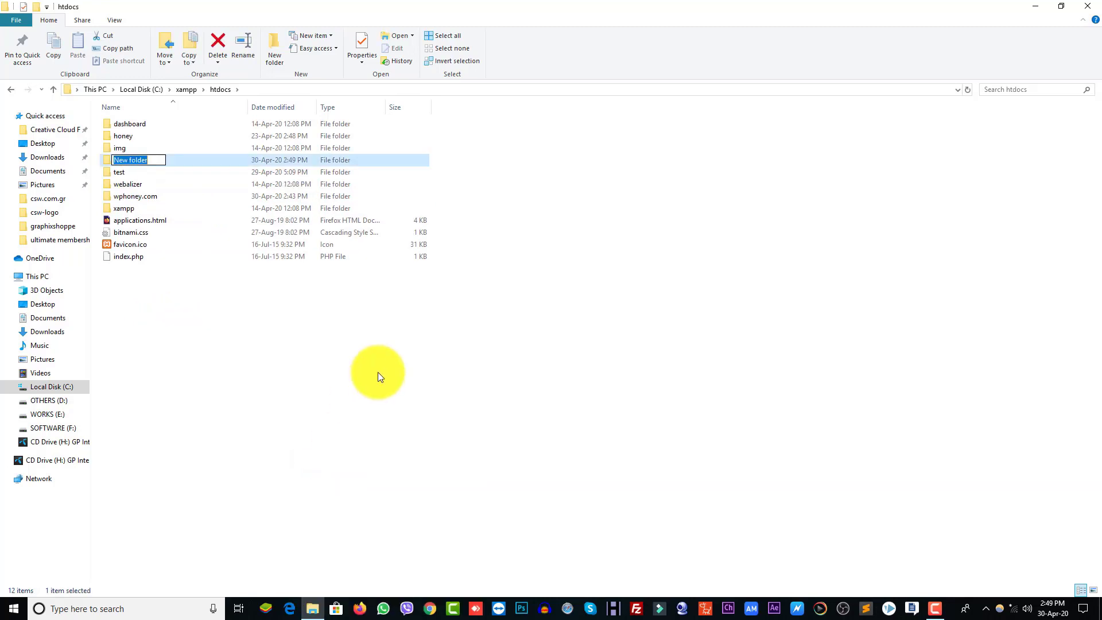
{"action": "type", "text": "wphoney007.com"}
{"action": "key", "text": "shift+Left"}
{"action": "key", "text": "shift+Left"}
{"action": "key", "text": "shift+Left"}
{"action": "key", "text": "shift+Left"}
{"action": "key", "text": "shift+Left"}
{"action": "key", "text": "shift+Left"}
{"action": "key", "text": "shift+Left"}
{"action": "key", "text": "shift+Left"}
{"action": "key", "text": "shift+Left"}
{"action": "key", "text": "shift+Left"}
{"action": "key", "text": "shift+Left"}
{"action": "key", "text": "shift+Left"}
{"action": "key", "text": "shift+Left"}
{"action": "key", "text": "Return"}
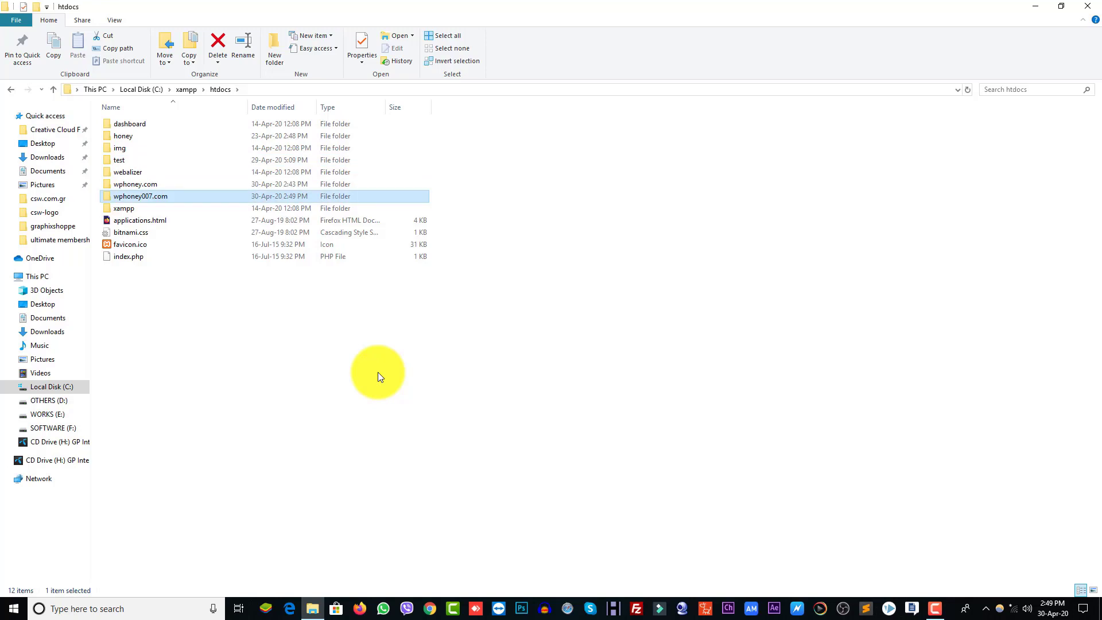
Inside the wphoney007.com folder, create a text document named index.html, replacing the .txt extension.
{"action": "key", "text": "Return"}
{"action": "right_click", "coordinate": [356, 349]}
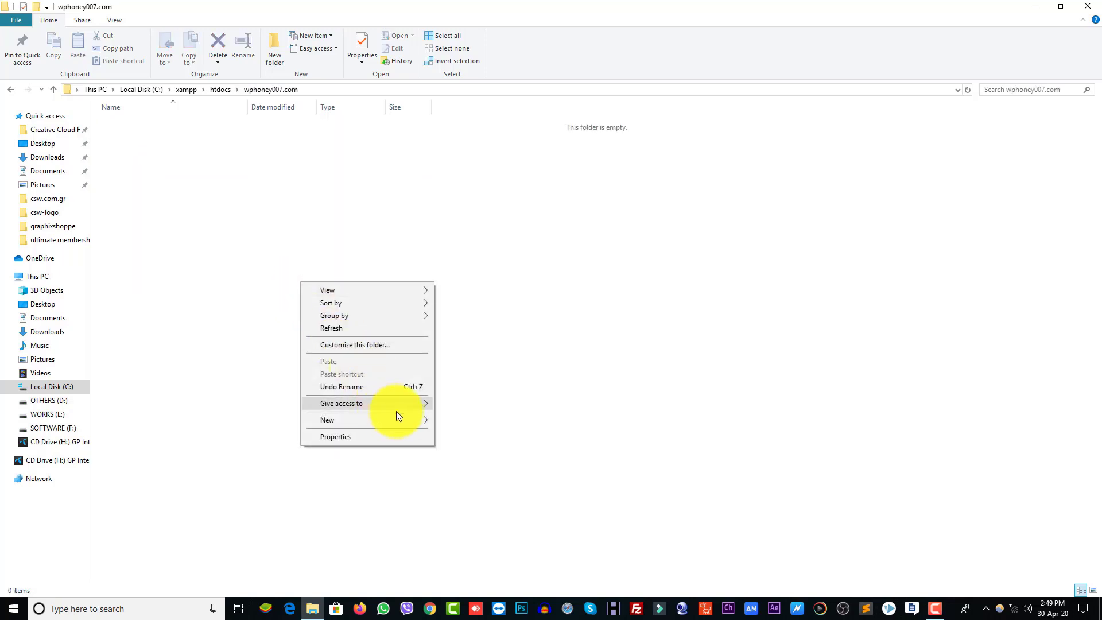
{"action": "mouse_move", "coordinate": [411, 423]}
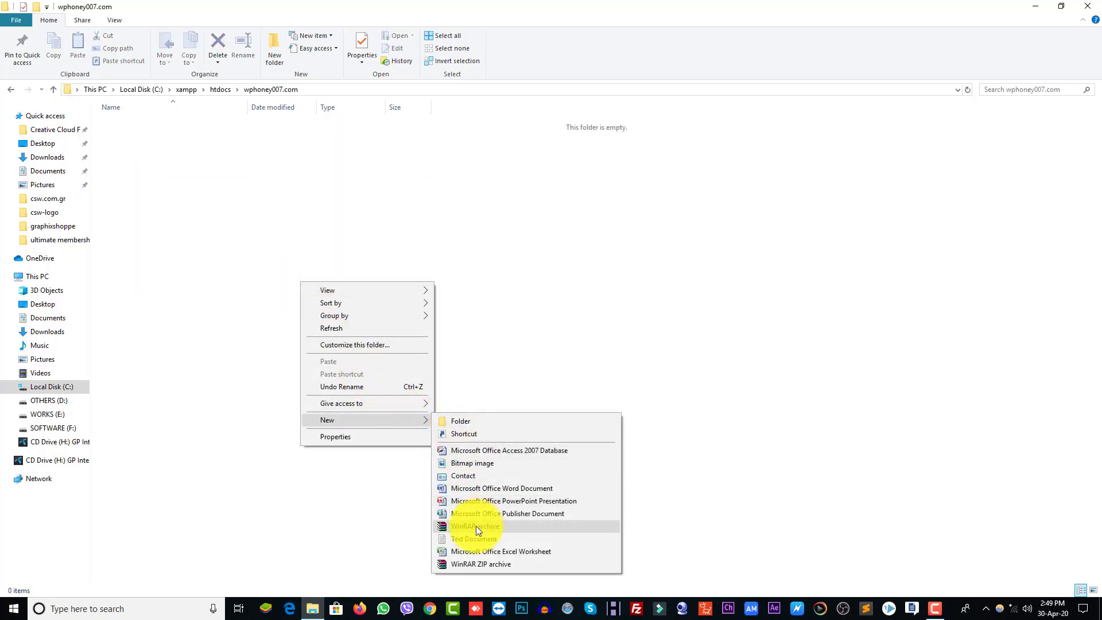
{"action": "left_click", "coordinate": [486, 538]}
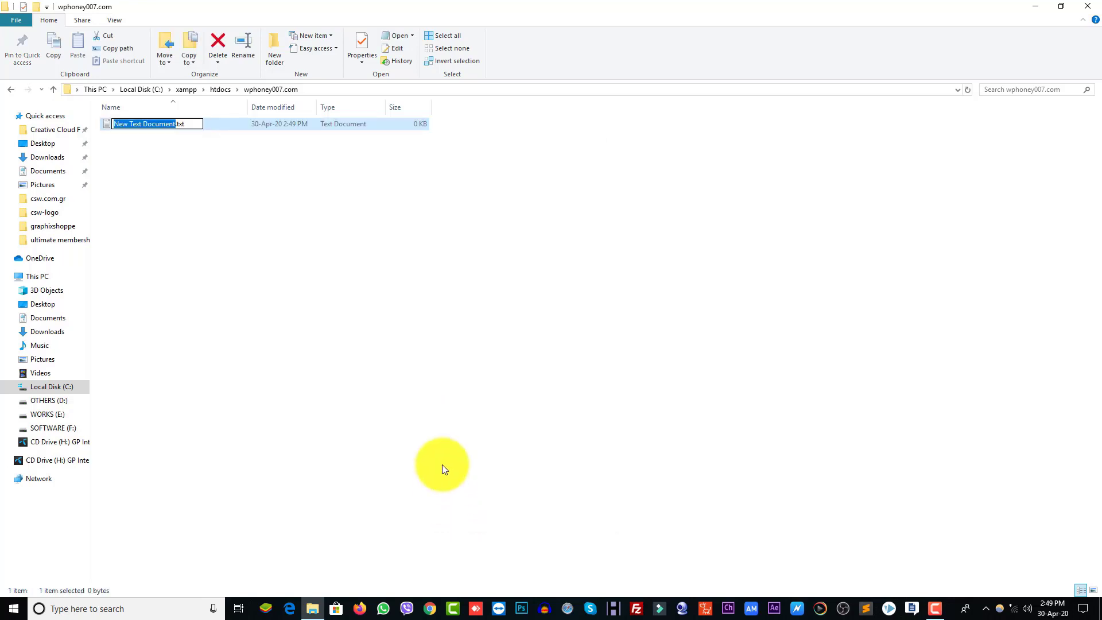
{"action": "key", "text": "BackSpace"}
{"action": "key", "text": "Delete"}
{"action": "key", "text": "Delete"}
{"action": "key", "text": "Delete"}
{"action": "key", "text": "Delete"}
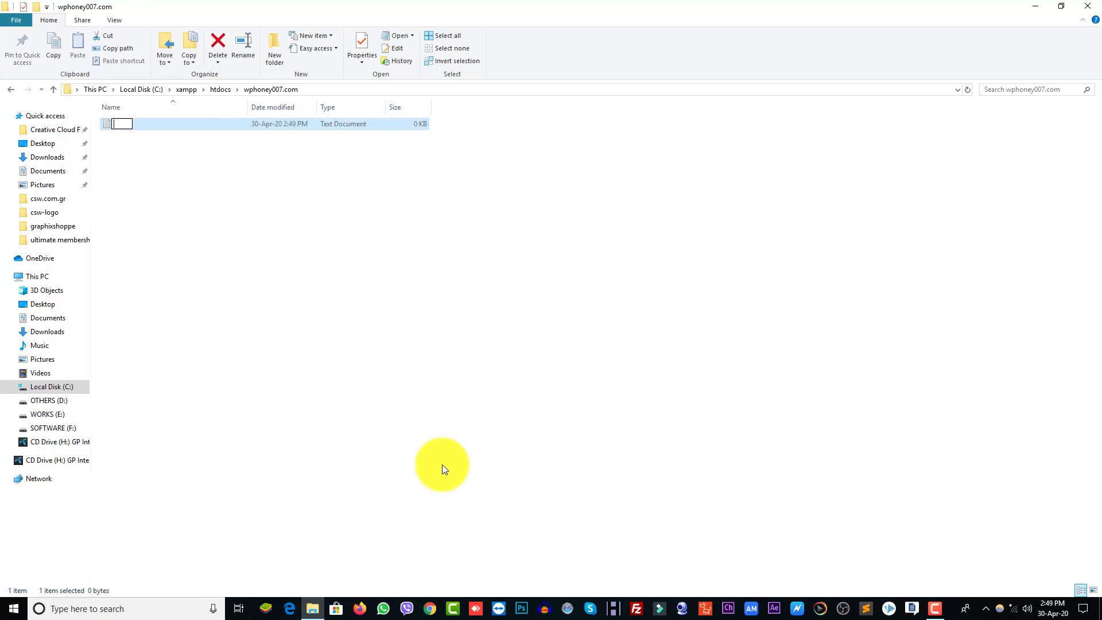
{"action": "type", "text": "html"}
{"action": "key", "text": "BackSpace"}
{"action": "key", "text": "BackSpace"}
{"action": "key", "text": "BackSpace"}
{"action": "type", "text": "index.html"}
{"action": "key", "text": "Return"}
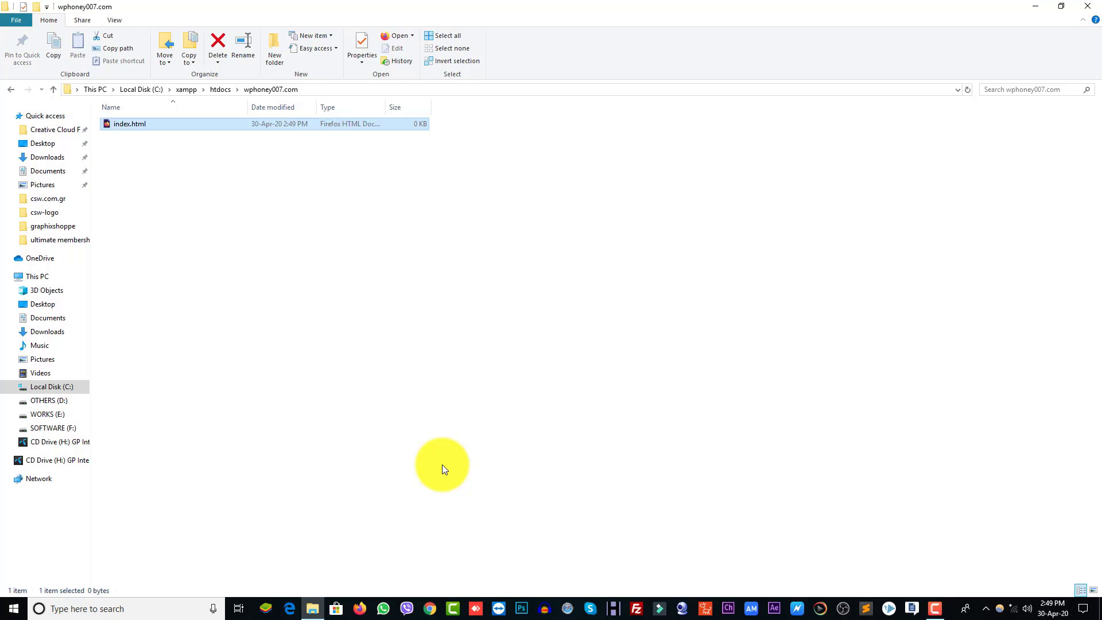
Open index.html in Sublime Text and insert the HTML5 boilerplate, removing the extra angle bracket before the doctype.
{"action": "right_click", "coordinate": [132, 128]}
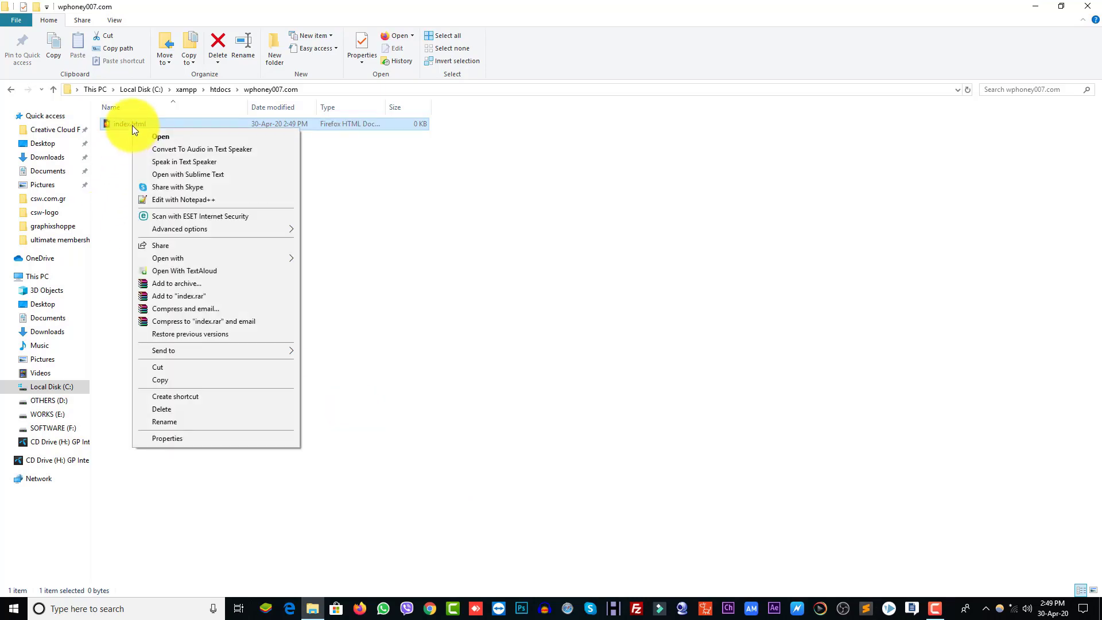
{"action": "left_click", "coordinate": [193, 168]}
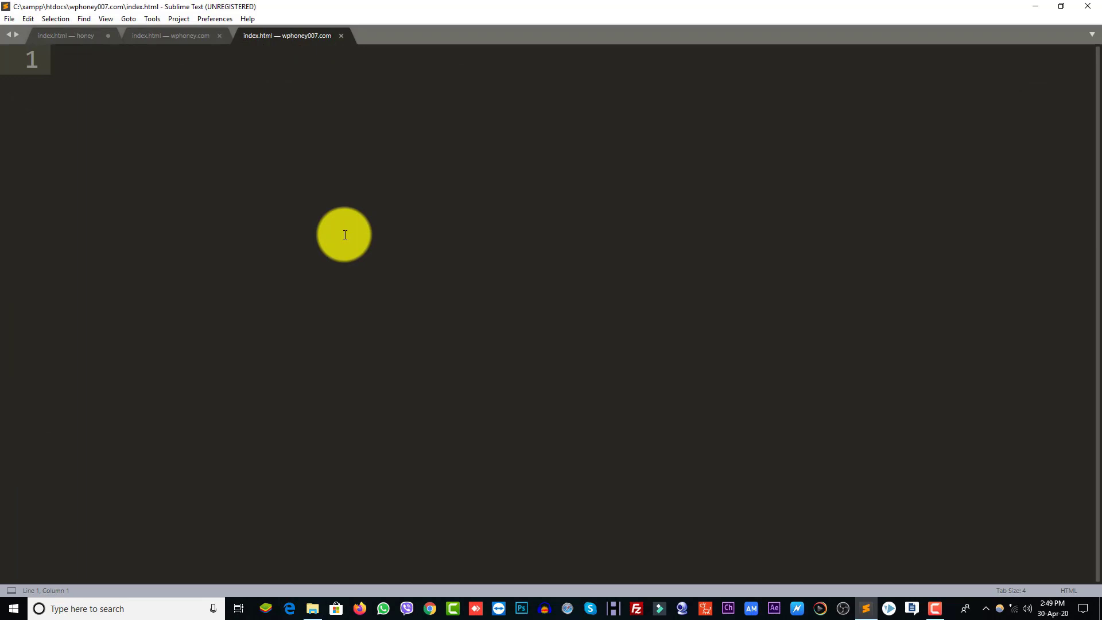
{"action": "type", "text": "<html"}
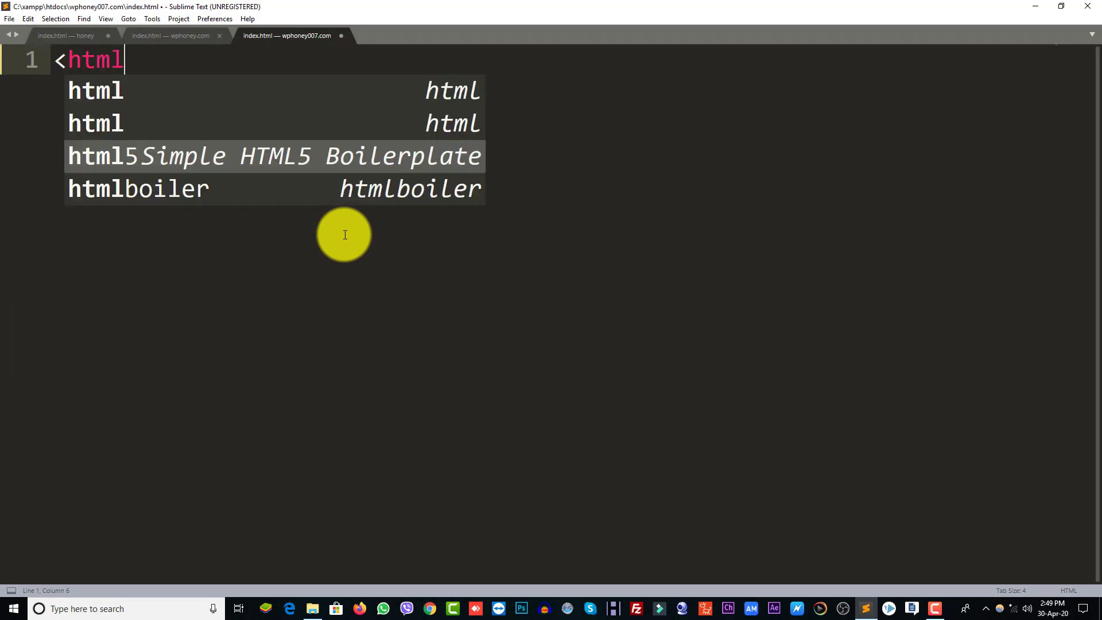
{"action": "key", "text": "Escape"}
{"action": "key", "text": "Tab"}
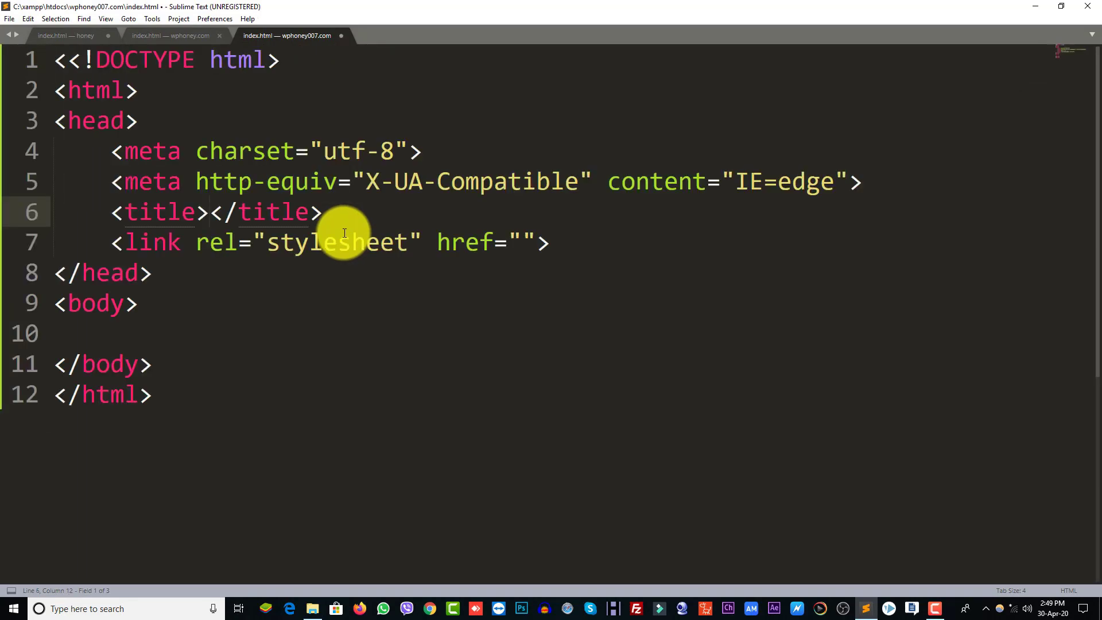
{"action": "left_click", "coordinate": [63, 55]}
{"action": "key", "text": "BackSpace"}
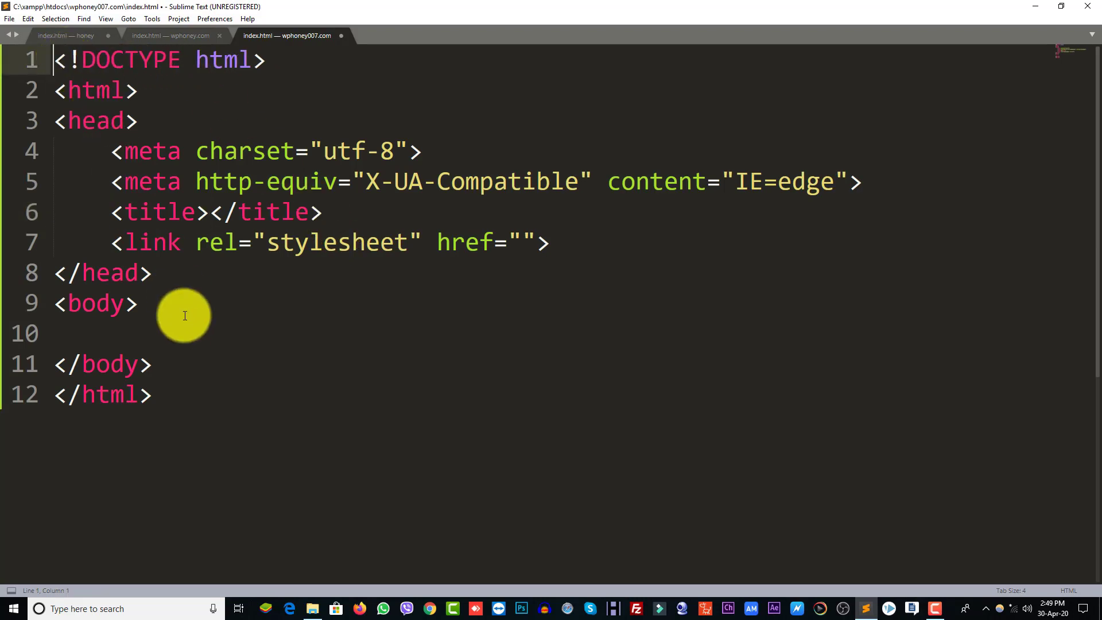
Add an h1 heading with the text Honey inside the body and save index.html.
{"action": "left_click", "coordinate": [165, 336]}
{"action": "type", "text": "<h"}
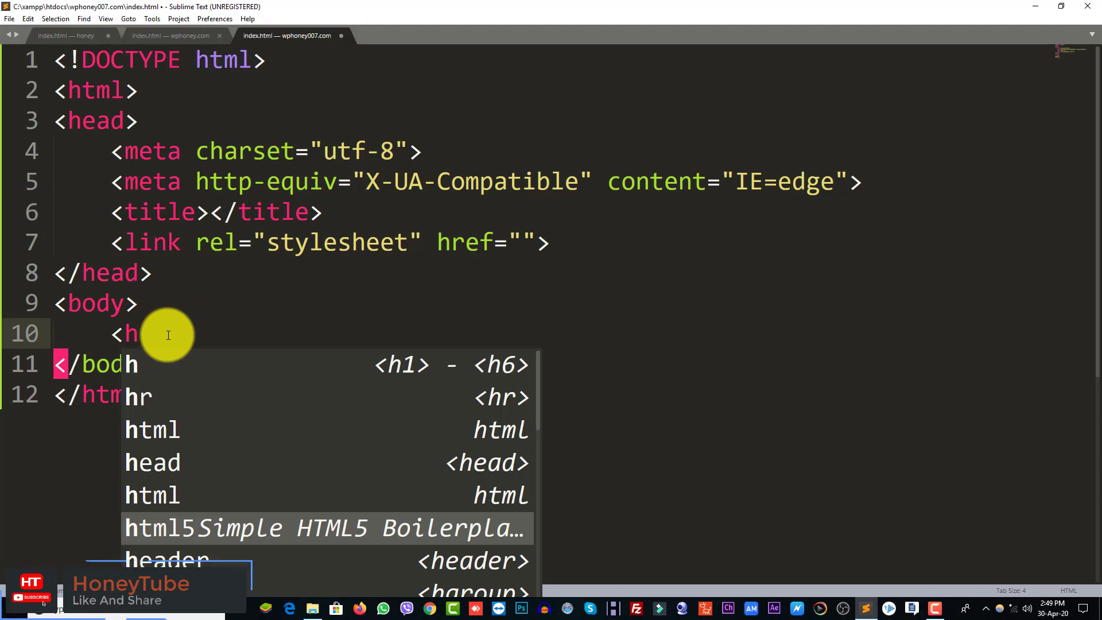
{"action": "type", "text": "1"}
{"action": "key", "text": "Tab"}
{"action": "type", "text": "Honey"}
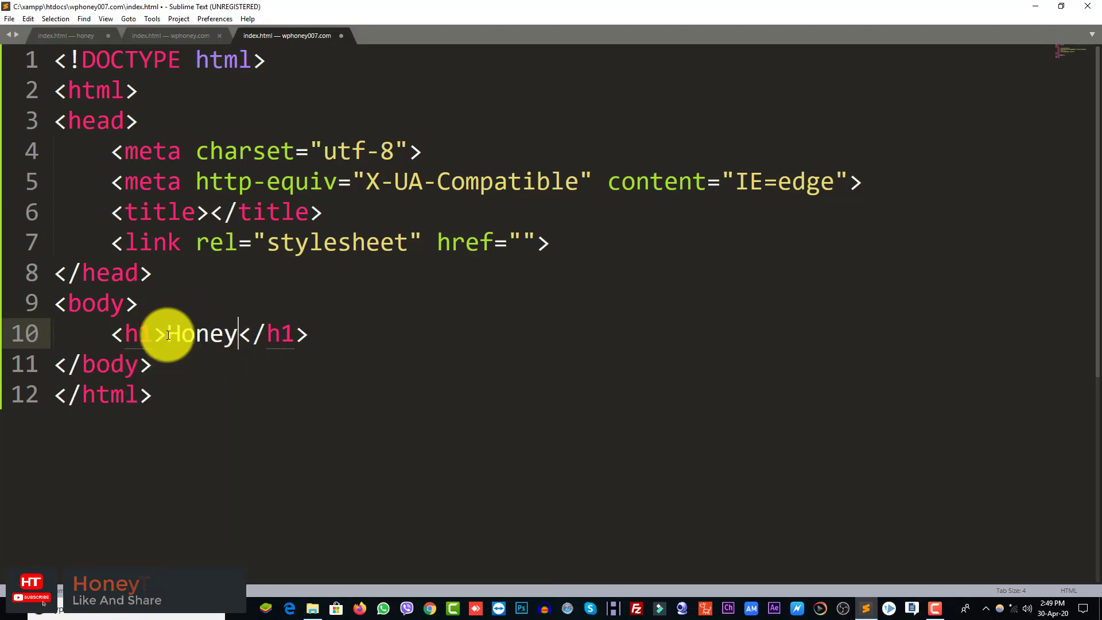
{"action": "key", "text": "ctrl+s"}
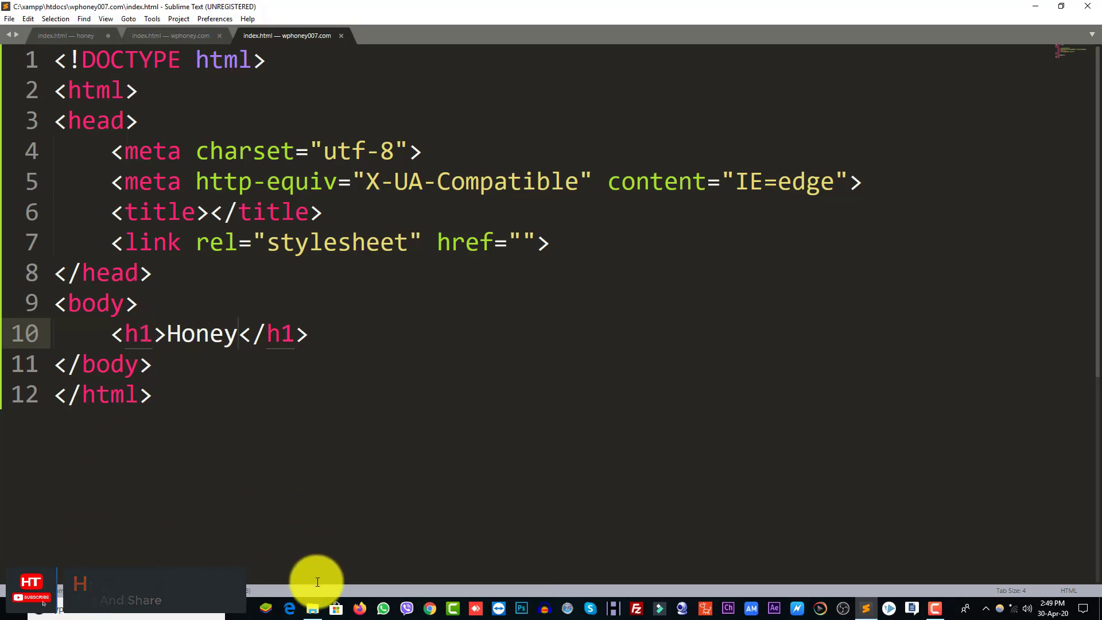
{"action": "left_click", "coordinate": [312, 609]}
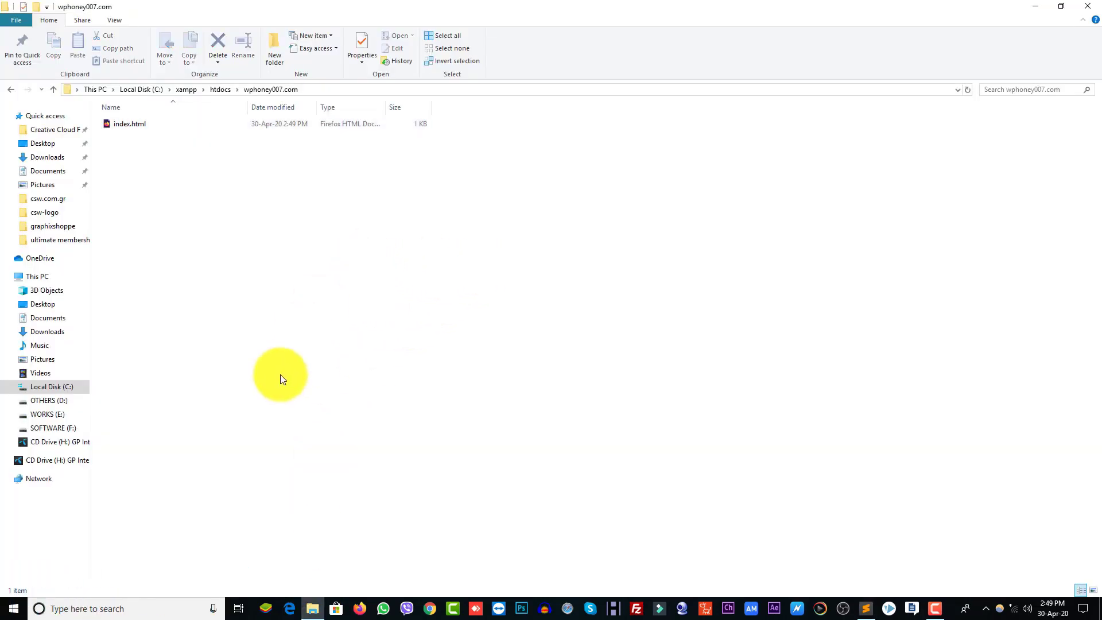
{"action": "left_click", "coordinate": [69, 393]}
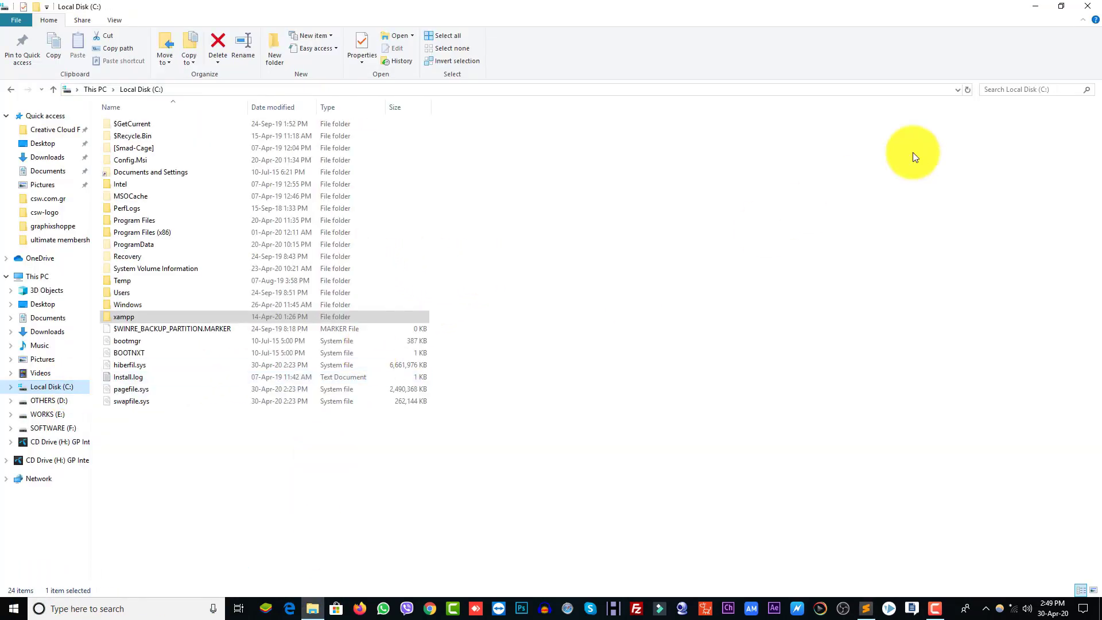
{"action": "left_click", "coordinate": [1088, 7]}
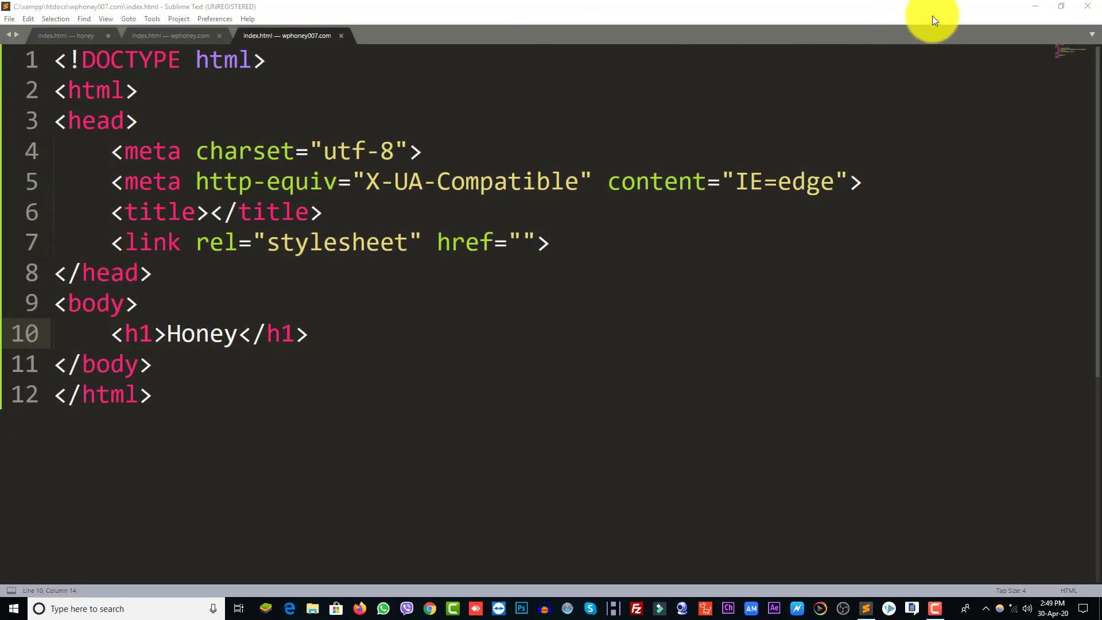
Switch to File Explorer and open the folder C:\xampp\apache\conf\extra.
{"action": "left_click", "coordinate": [1035, 7]}
{"action": "double_click", "coordinate": [26, 30]}
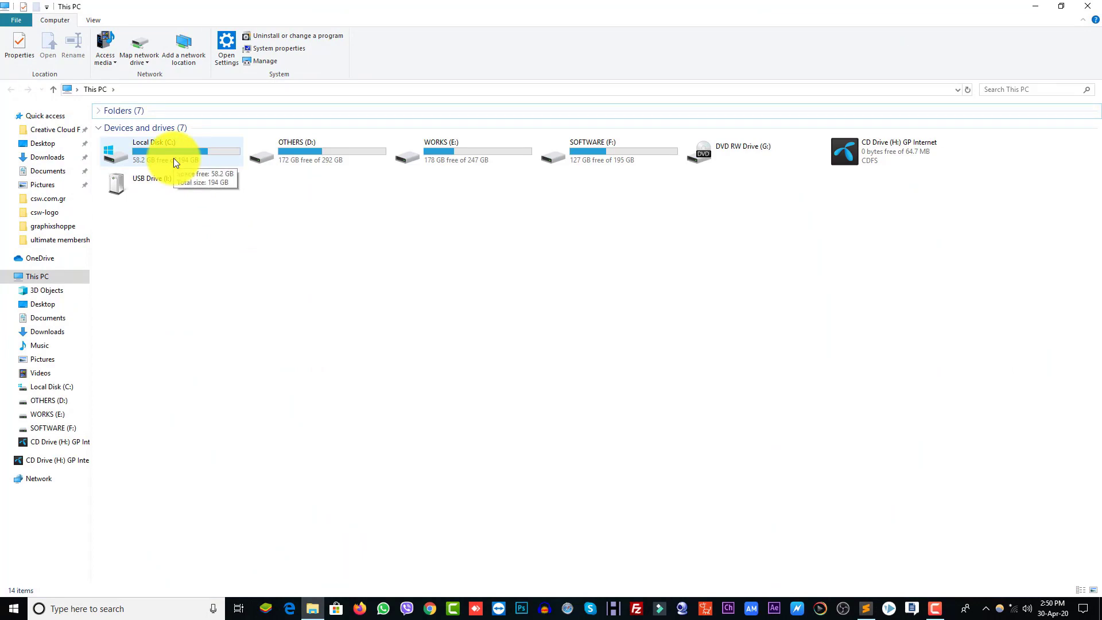
{"action": "double_click", "coordinate": [174, 155]}
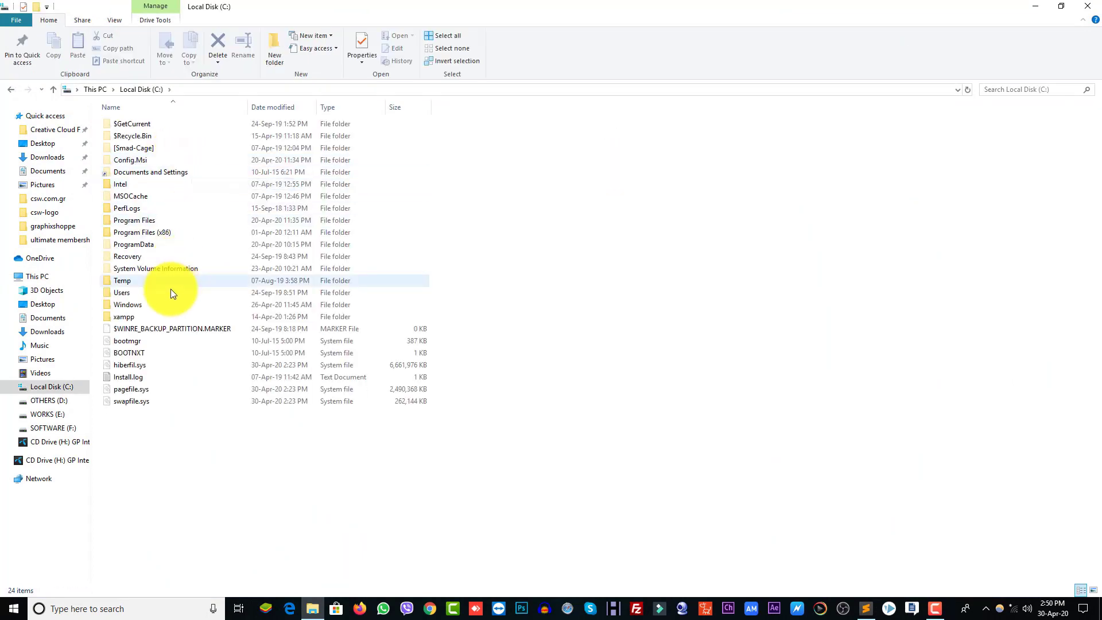
{"action": "double_click", "coordinate": [150, 318]}
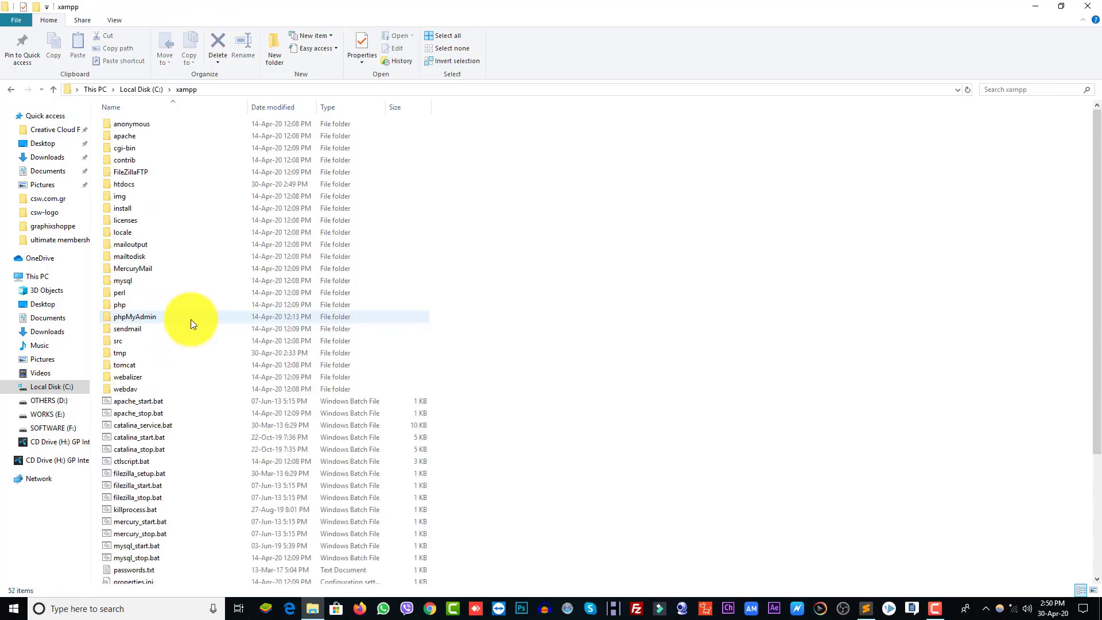
{"action": "double_click", "coordinate": [149, 137]}
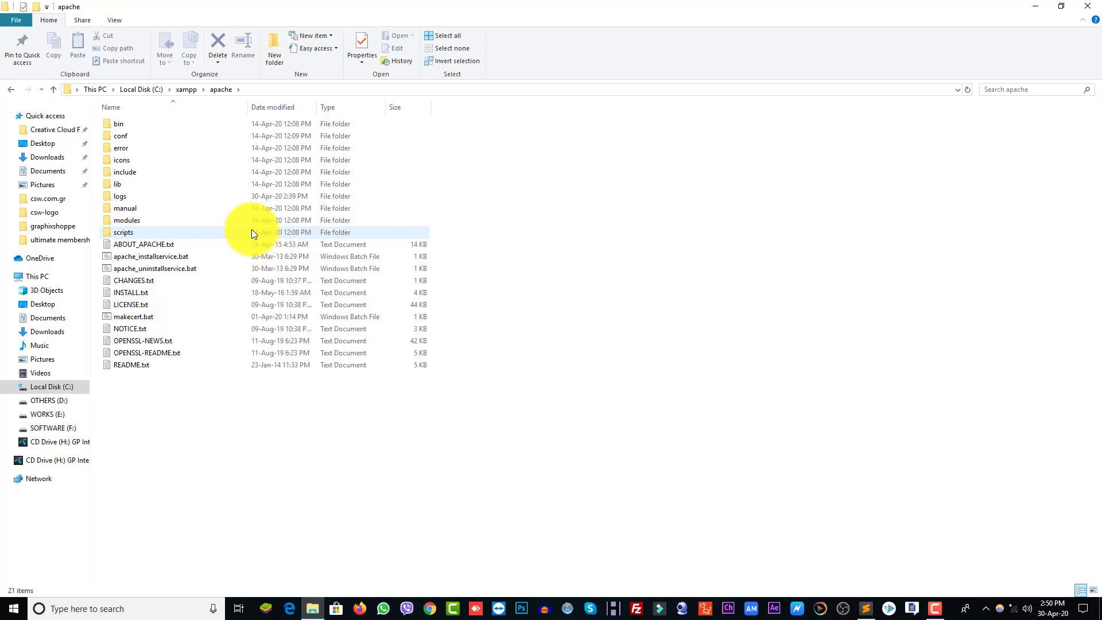
{"action": "mouse_move", "coordinate": [138, 137]}
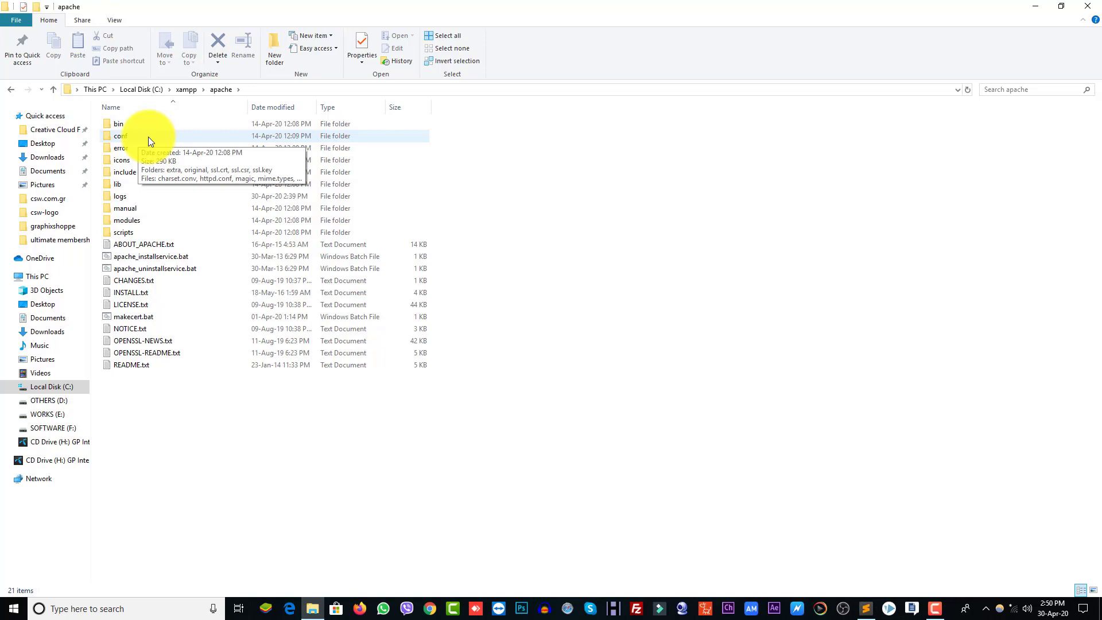
{"action": "double_click", "coordinate": [148, 136]}
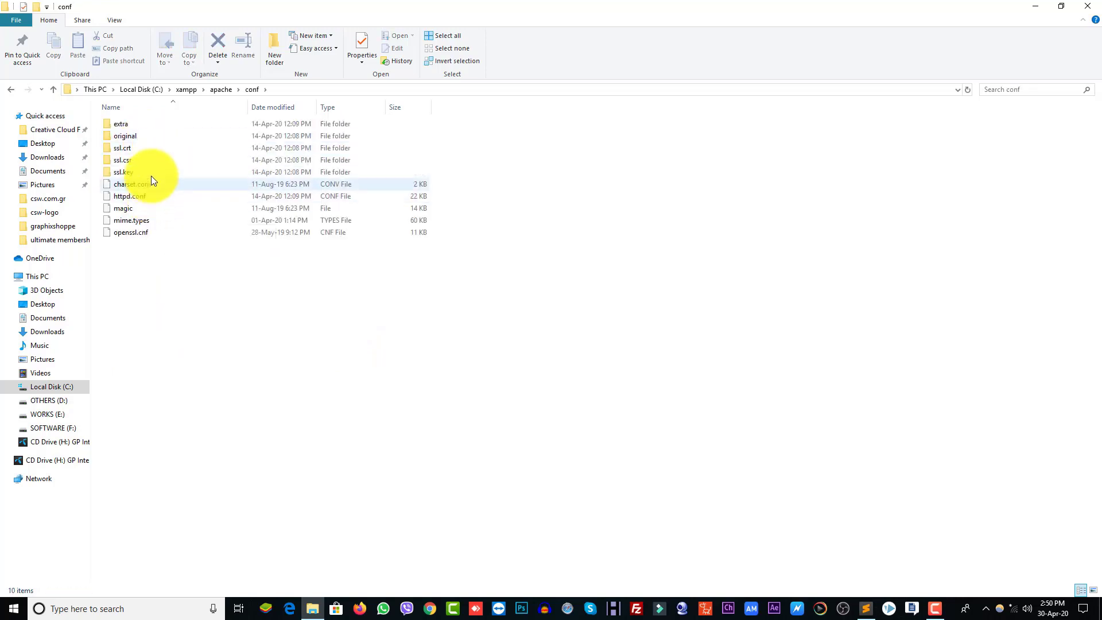
{"action": "double_click", "coordinate": [139, 125]}
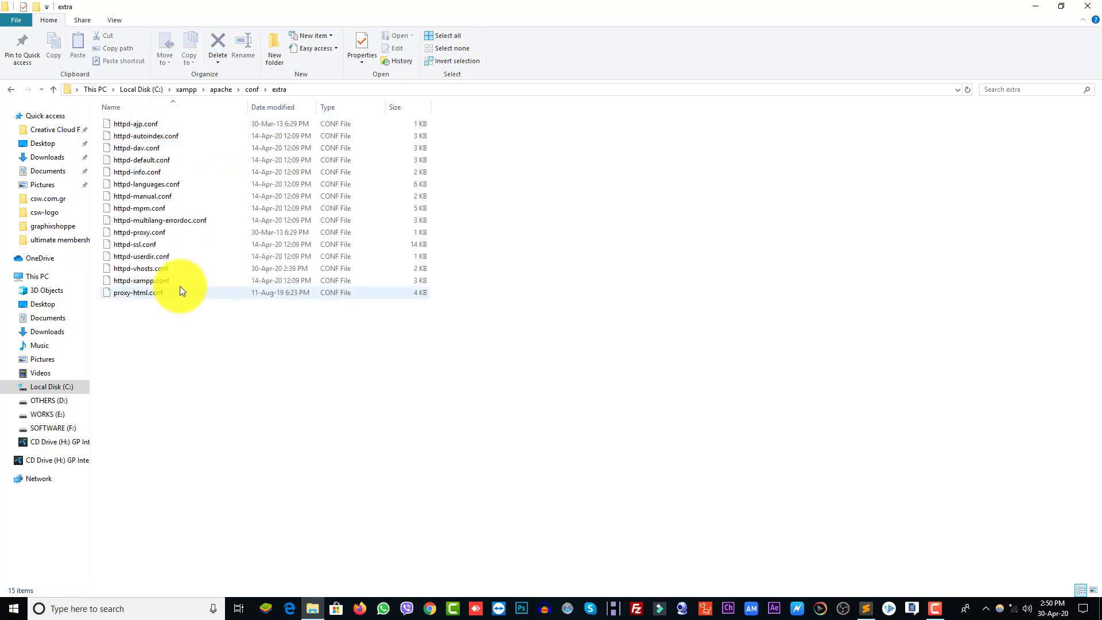
Open httpd-vhosts.conf from the extra folder in Sublime Text.
{"action": "mouse_move", "coordinate": [122, 273]}
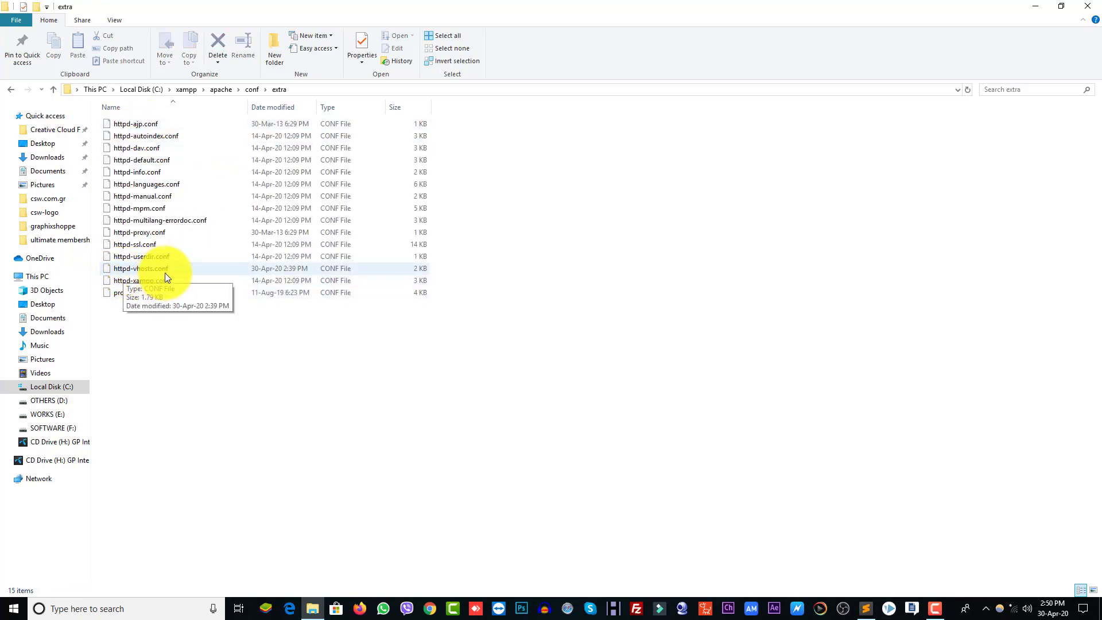
{"action": "right_click", "coordinate": [150, 270]}
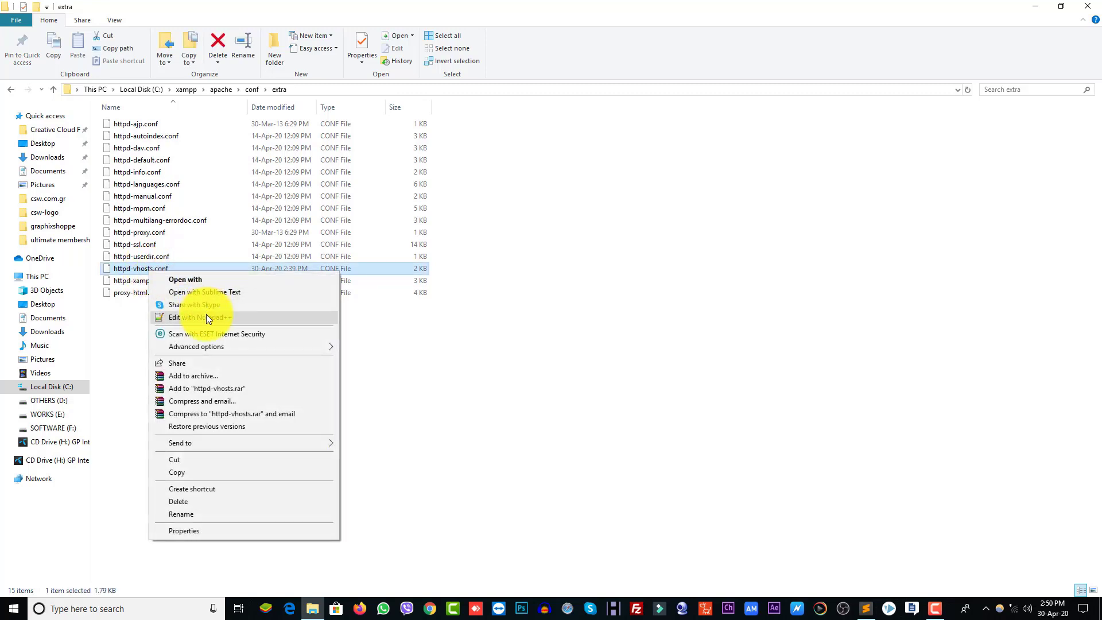
{"action": "left_click", "coordinate": [207, 292]}
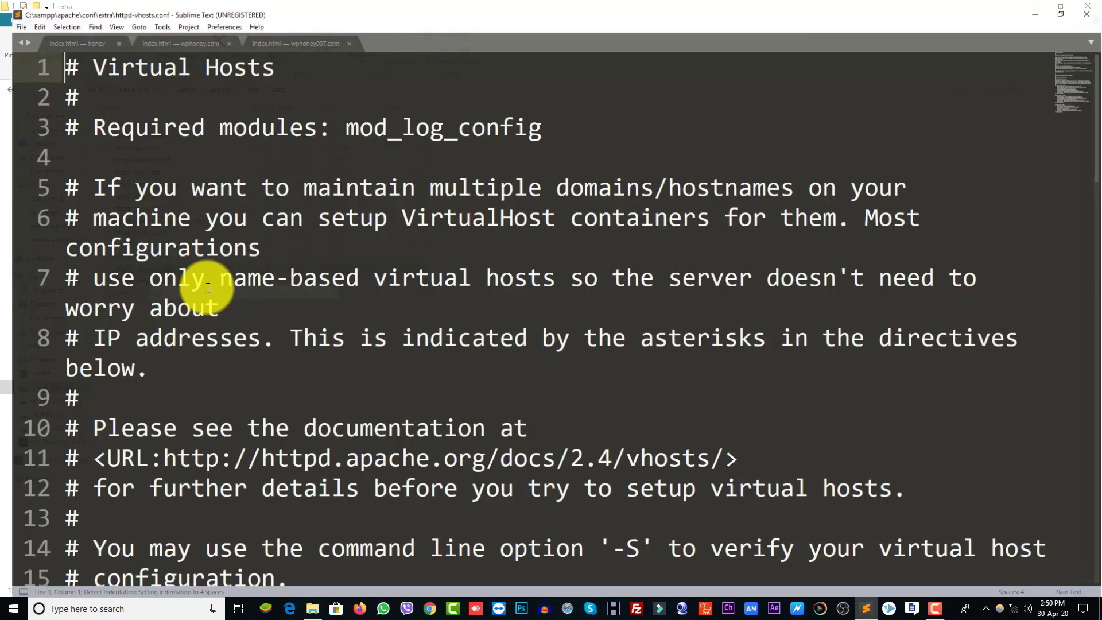
Copy the commented dummy-host2 VirtualHost block and paste it below the wphoney.com block, leaving several blank lines between them.
{"action": "scroll", "coordinate": [195, 360], "scroll_direction": "down", "scroll_amount": 6}
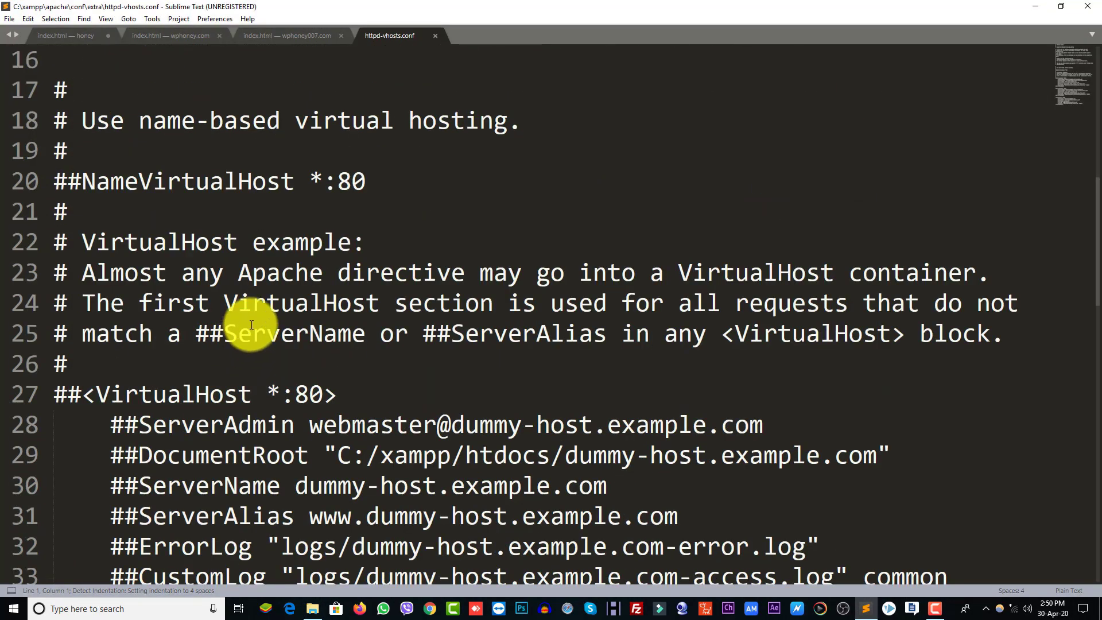
{"action": "scroll", "coordinate": [251, 325], "scroll_direction": "down", "scroll_amount": 8}
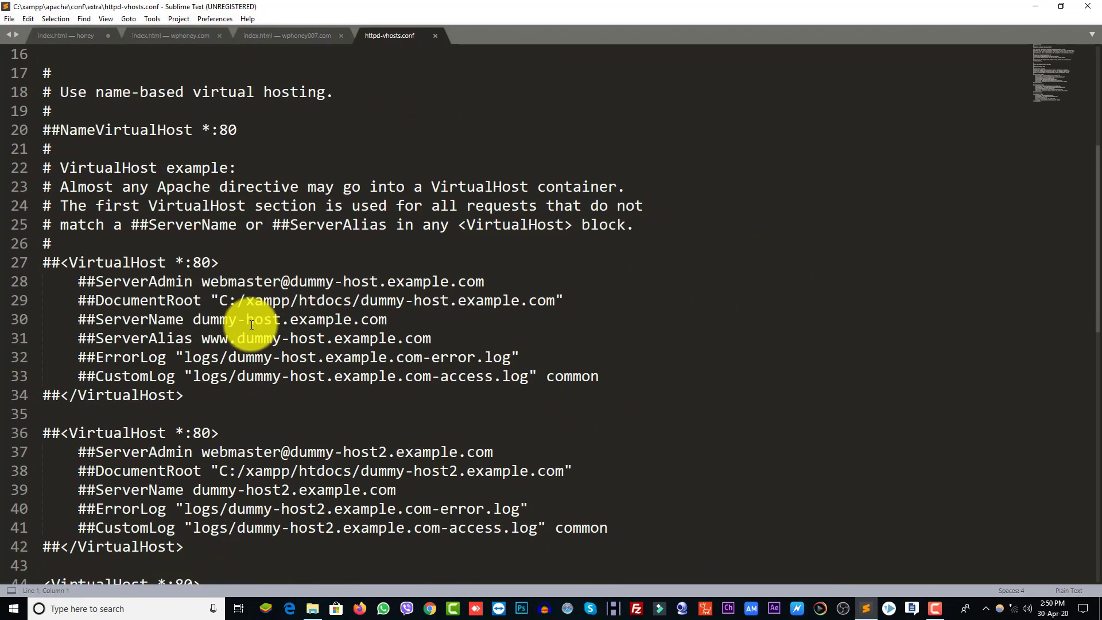
{"action": "scroll", "coordinate": [251, 325], "scroll_direction": "down", "scroll_amount": 6}
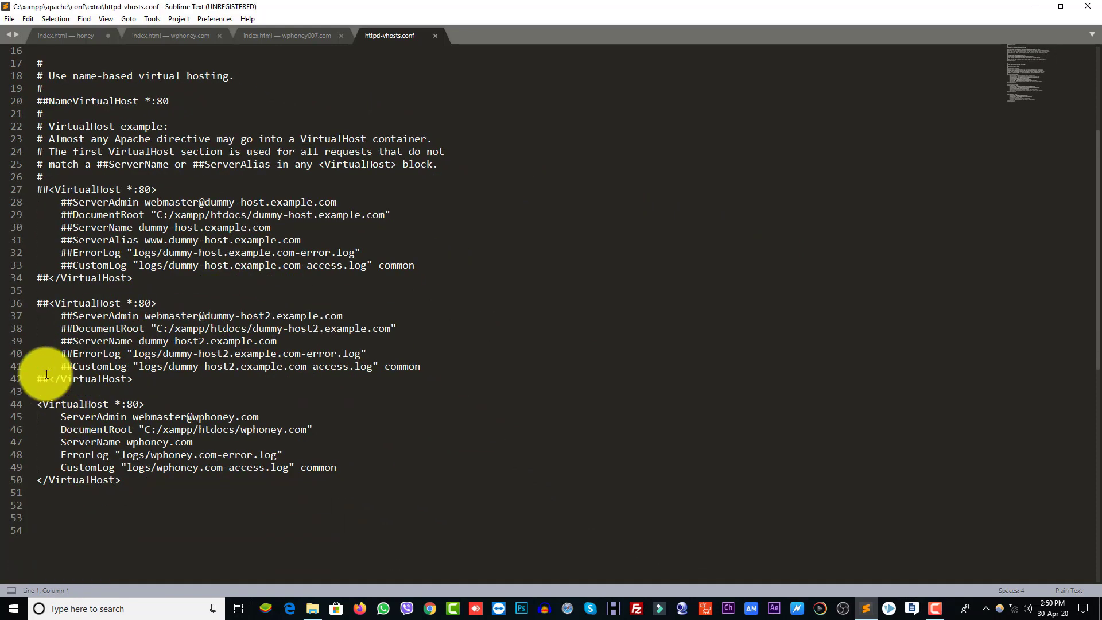
{"action": "left_click_drag", "start_coordinate": [184, 374], "coordinate": [36, 303]}
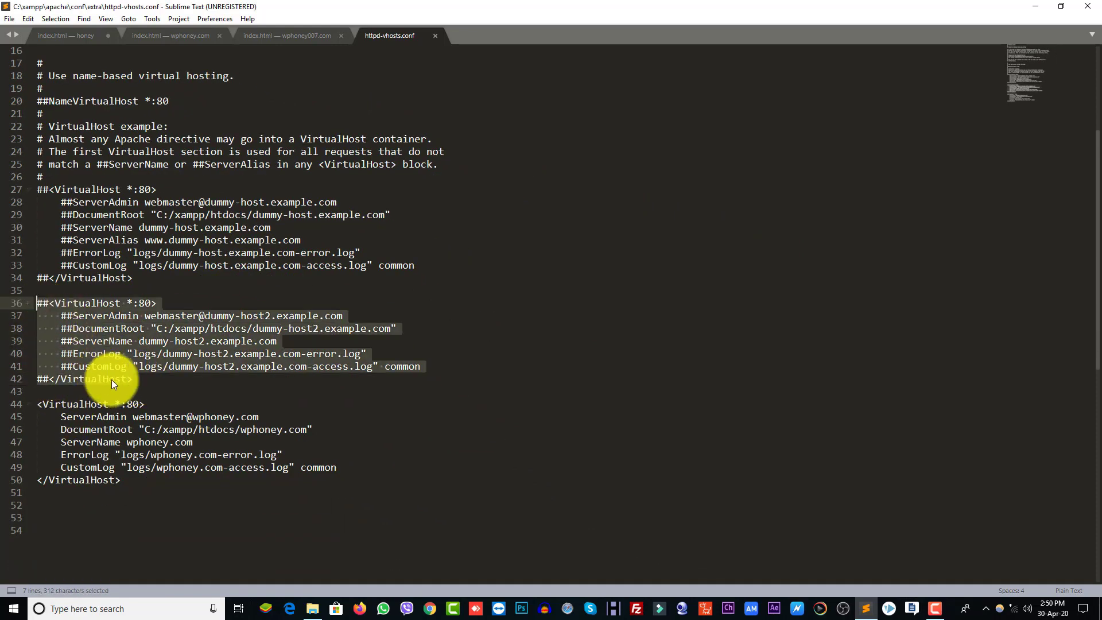
{"action": "left_click_drag", "start_coordinate": [135, 380], "coordinate": [37, 308]}
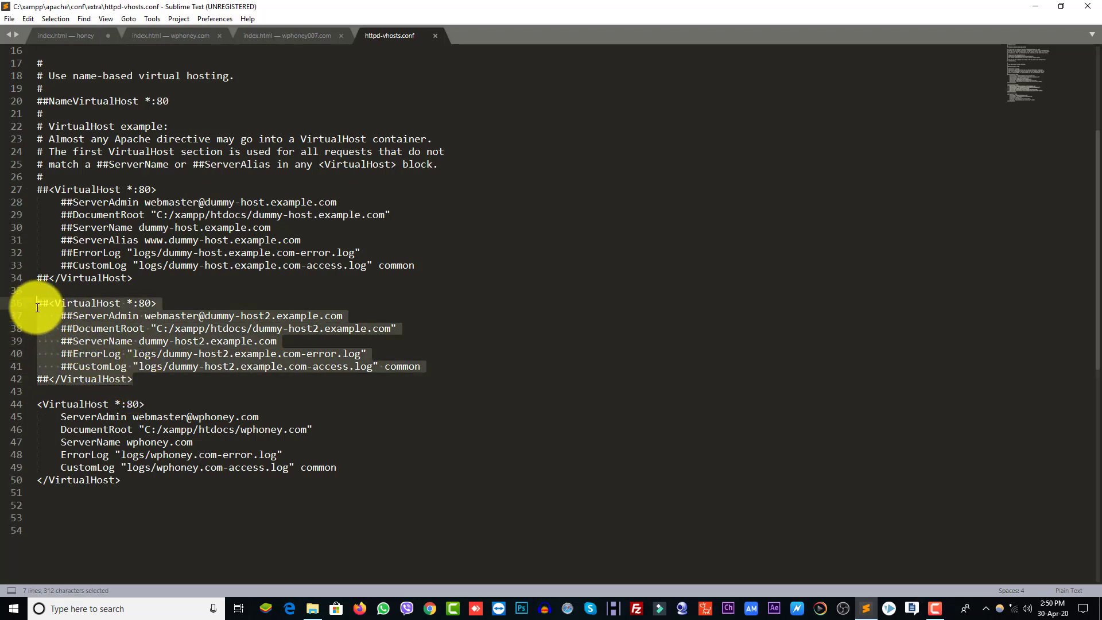
{"action": "left_click", "coordinate": [136, 380]}
{"action": "left_click_drag", "start_coordinate": [135, 380], "coordinate": [37, 303]}
{"action": "key", "text": "ctrl+c"}
{"action": "left_click", "coordinate": [85, 522]}
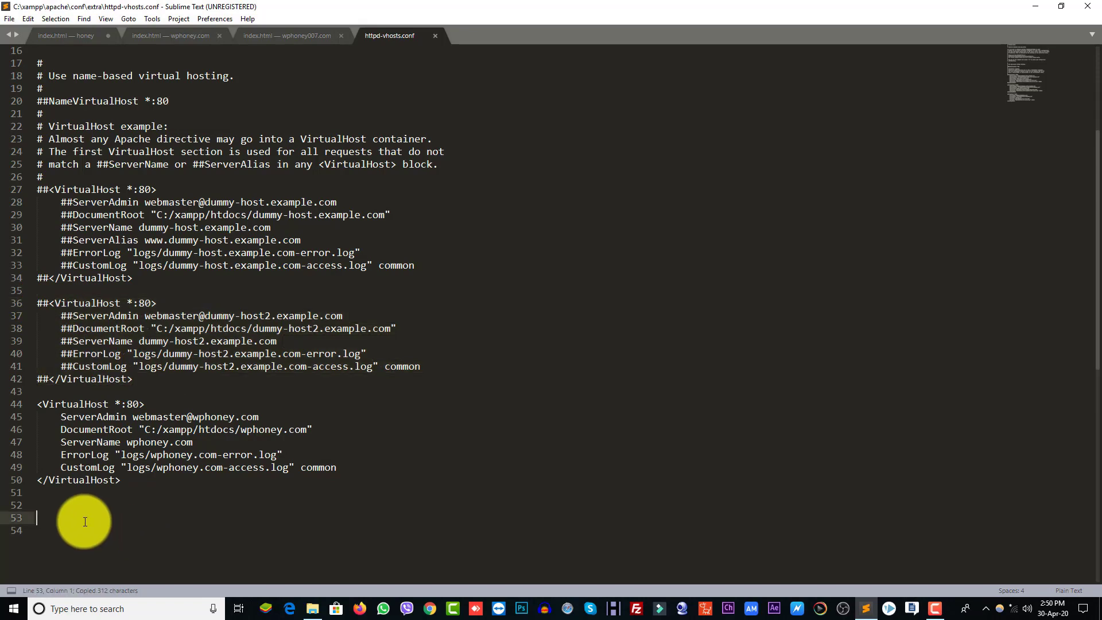
{"action": "key", "text": "Return"}
{"action": "key", "text": "Return"}
{"action": "key", "text": "Return"}
{"action": "scroll", "coordinate": [81, 493], "scroll_direction": "down", "scroll_amount": 6}
{"action": "key", "text": "ctrl+v"}
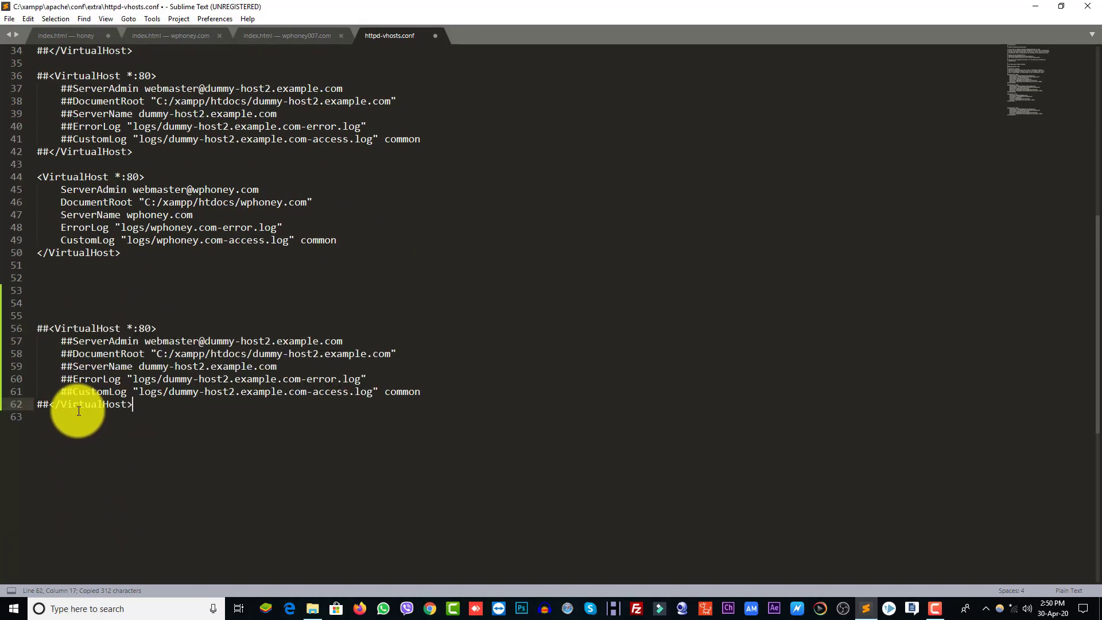
Uncomment the pasted VirtualHost block by removing the ## prefix from each of its lines.
{"action": "left_click", "coordinate": [53, 329]}
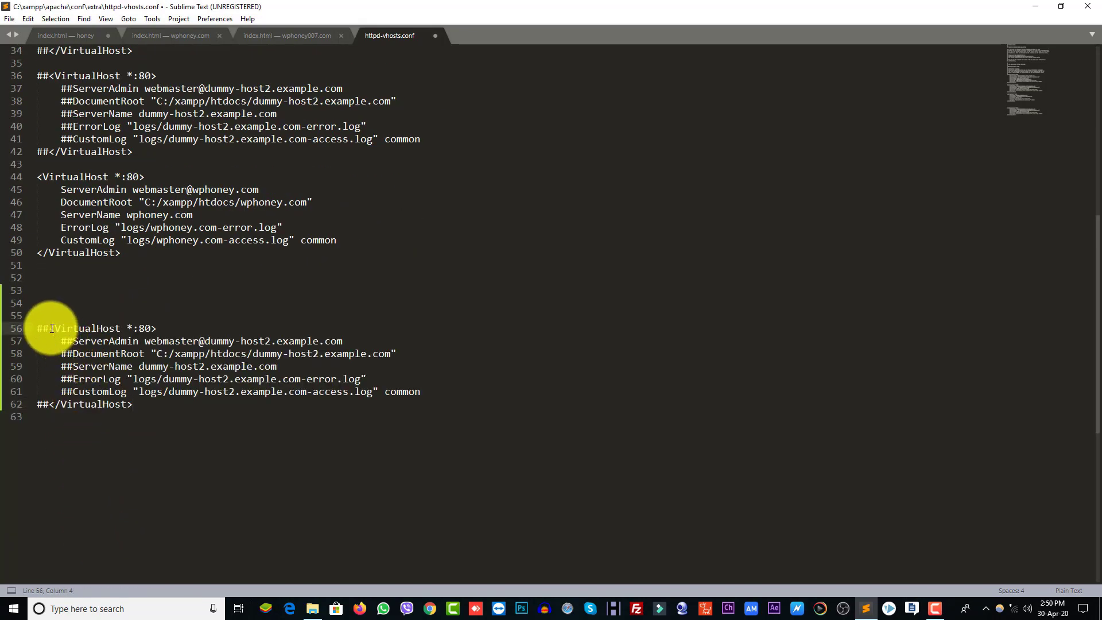
{"action": "key", "text": "BackSpace"}
{"action": "key", "text": "BackSpace"}
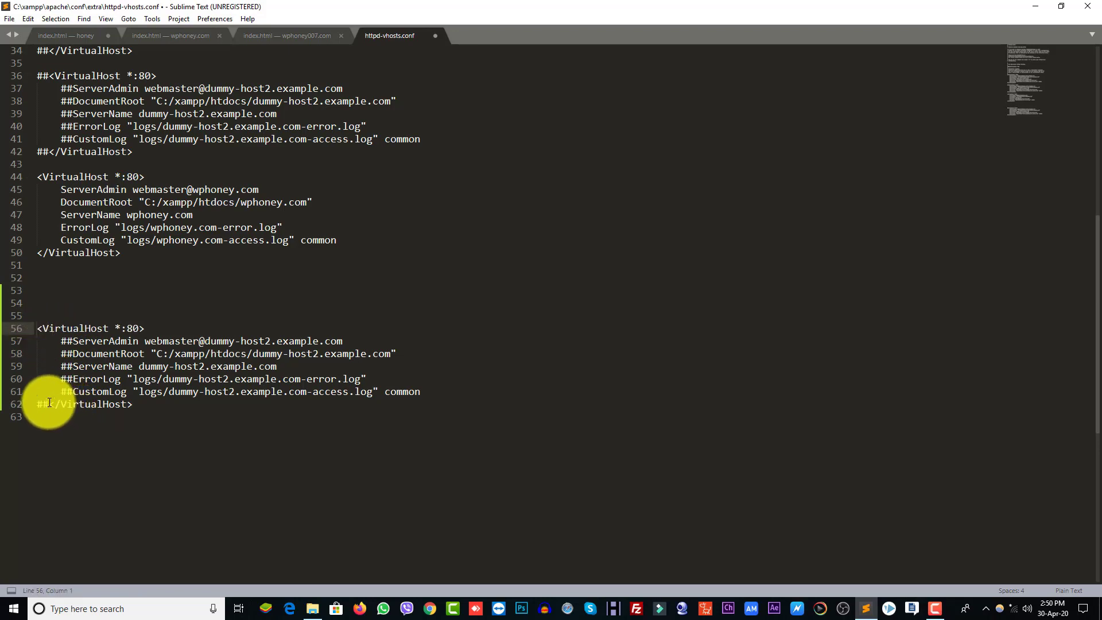
{"action": "left_click_drag", "start_coordinate": [49, 404], "coordinate": [42, 403]}
{"action": "key", "text": "BackSpace"}
{"action": "left_click_drag", "start_coordinate": [73, 342], "coordinate": [62, 391]}
{"action": "key", "text": "BackSpace"}
{"action": "key", "text": "BackSpace"}
{"action": "key", "text": "BackSpace"}
{"action": "left_click", "coordinate": [74, 378]}
{"action": "key", "text": "BackSpace"}
{"action": "key", "text": "BackSpace"}
{"action": "left_click", "coordinate": [221, 446]}
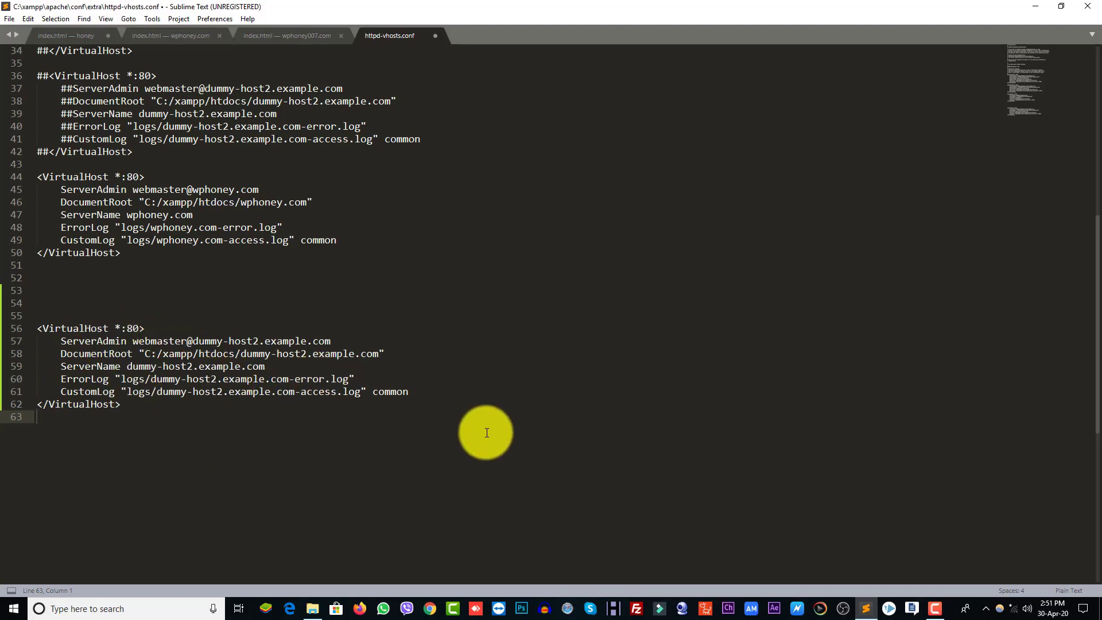
In the pasted block, replace the dummy domain in the ServerAdmin address with wphoney007.com.
{"action": "left_click", "coordinate": [312, 608]}
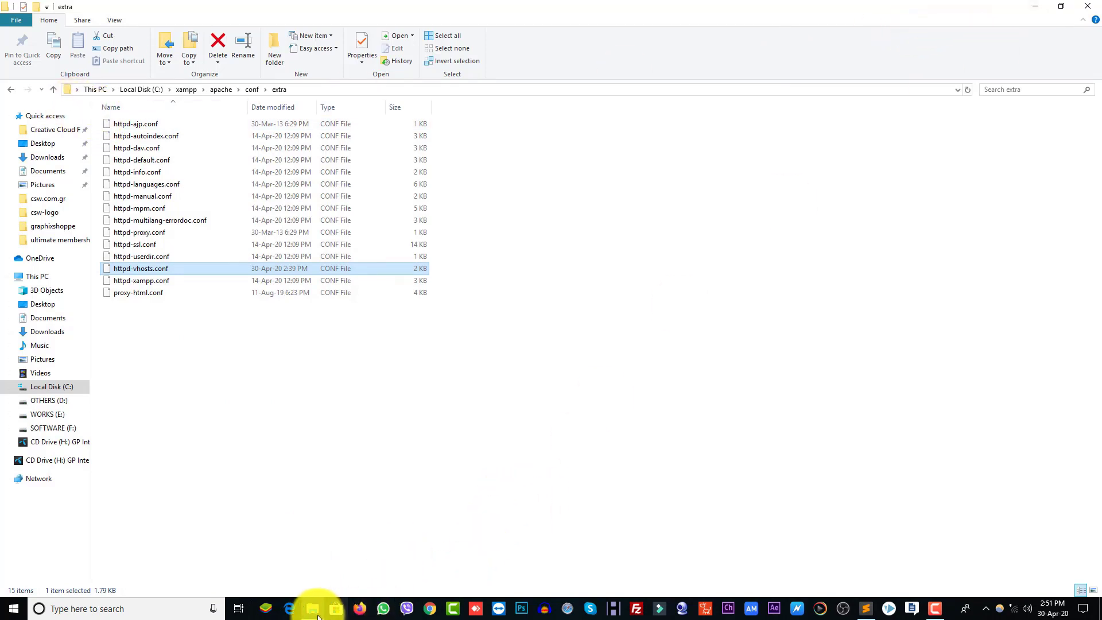
{"action": "left_click", "coordinate": [866, 609]}
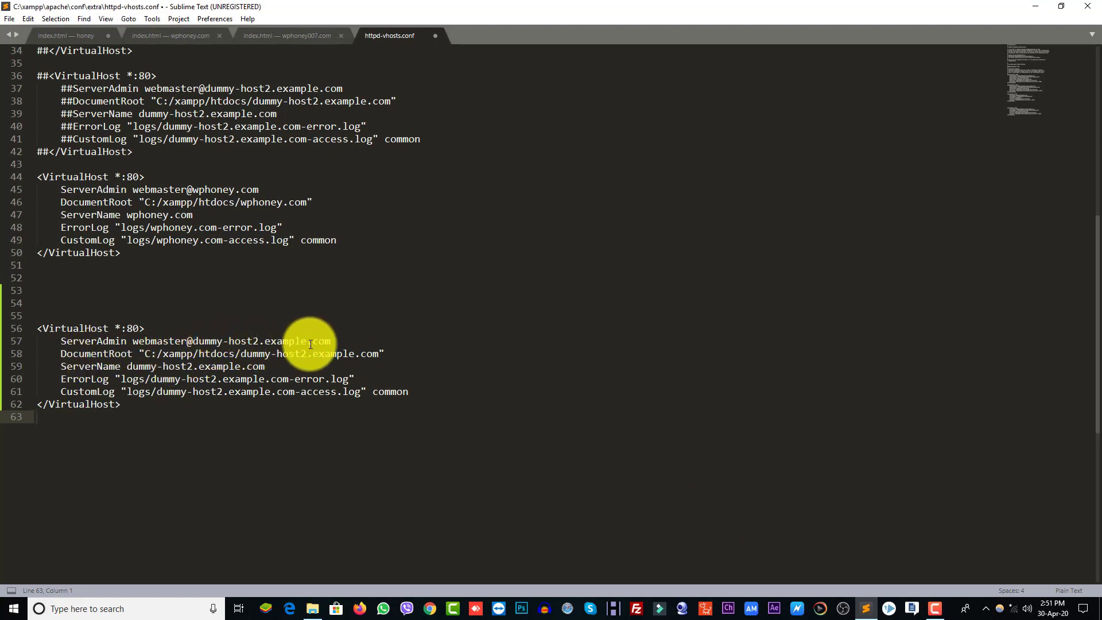
{"action": "left_click_drag", "start_coordinate": [330, 344], "coordinate": [195, 343]}
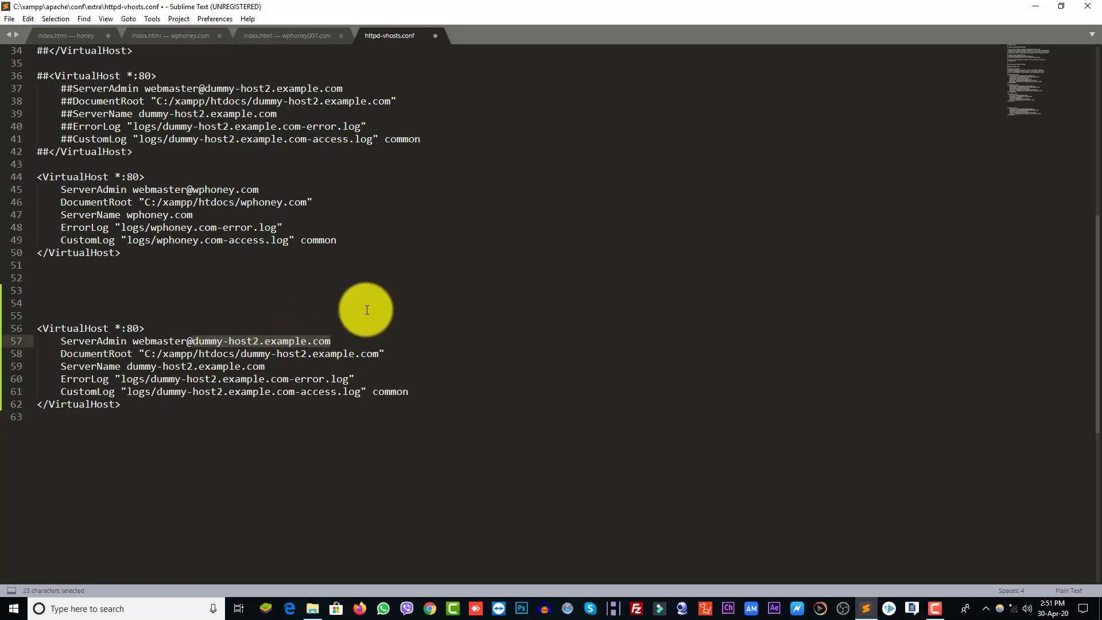
{"action": "type", "text": "wphoney007"}
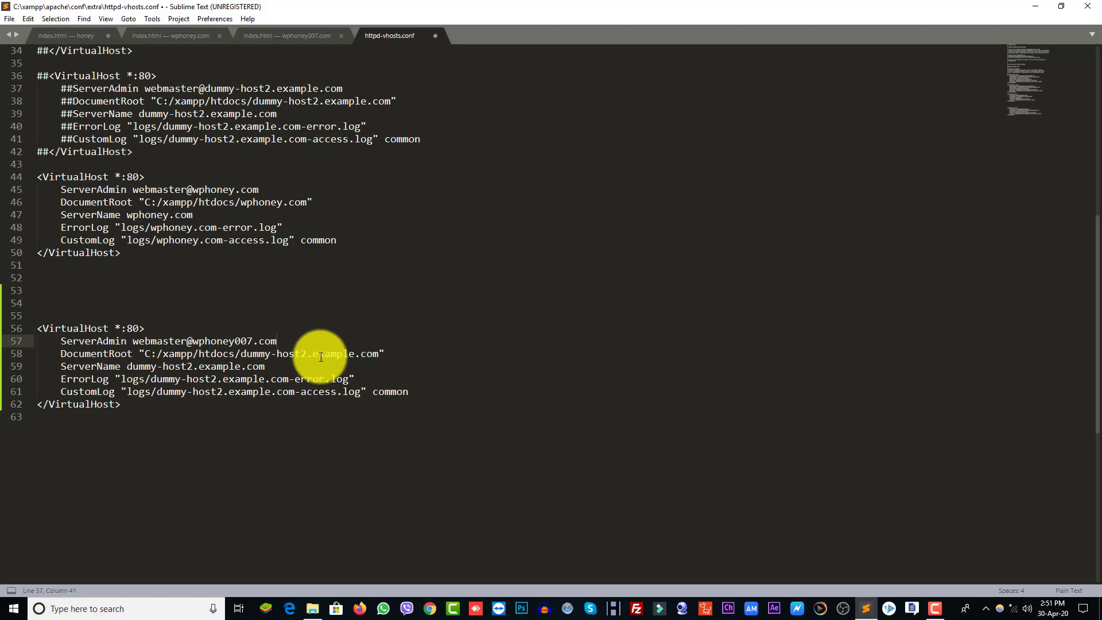
Copy the wphoney007.com domain from ServerAdmin over the dummy domain in the DocumentRoot and ServerName lines.
{"action": "left_click_drag", "start_coordinate": [291, 341], "coordinate": [194, 344]}
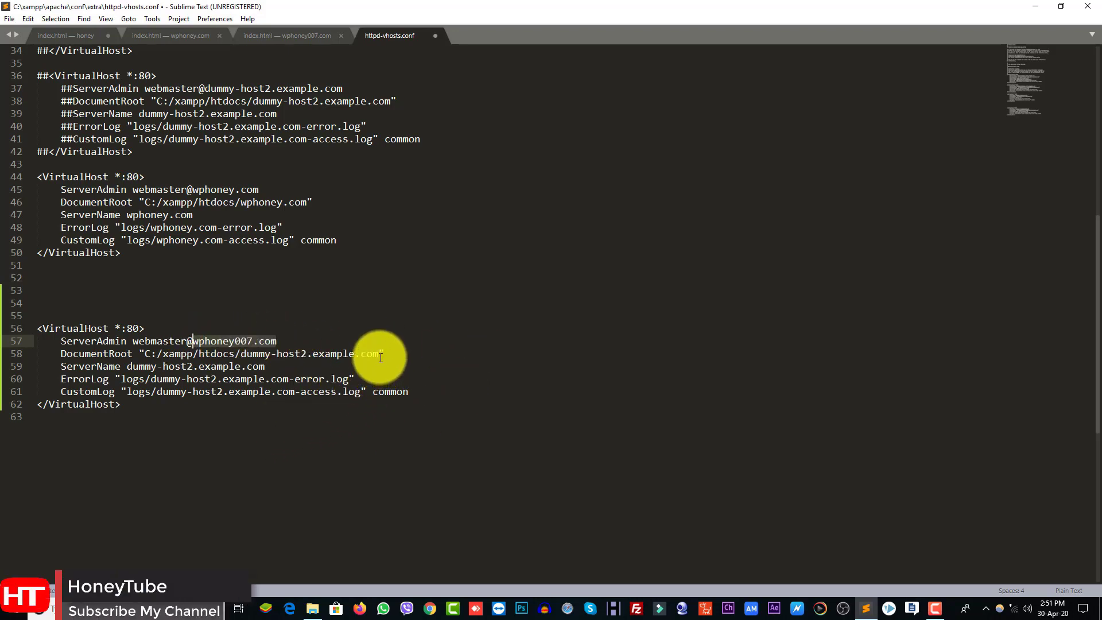
{"action": "left_click_drag", "start_coordinate": [381, 355], "coordinate": [241, 356]}
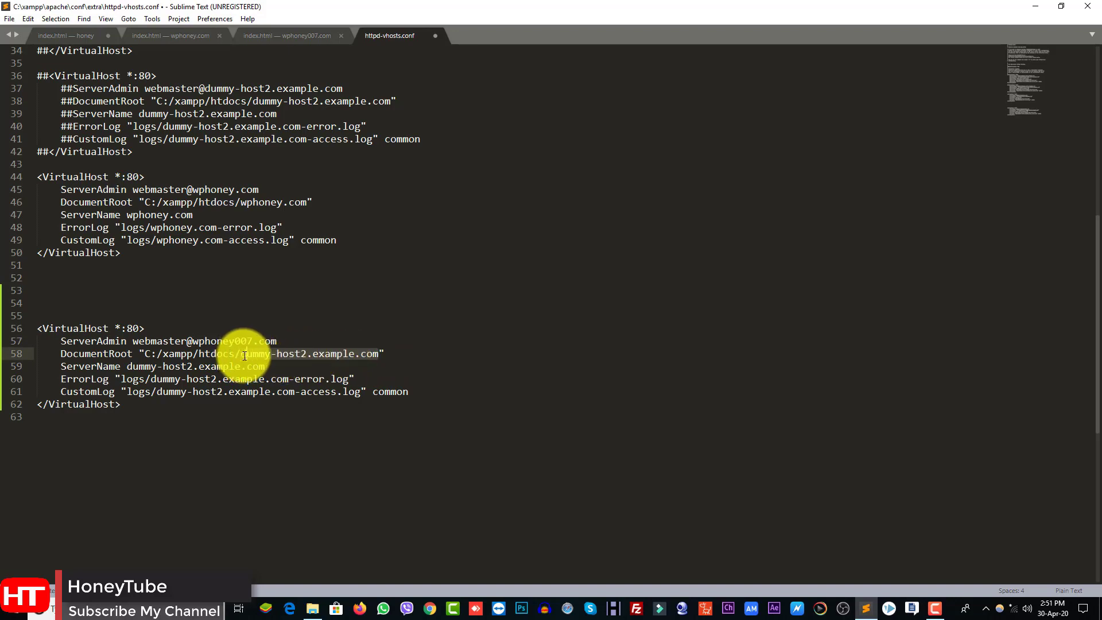
{"action": "key", "text": "ctrl+v"}
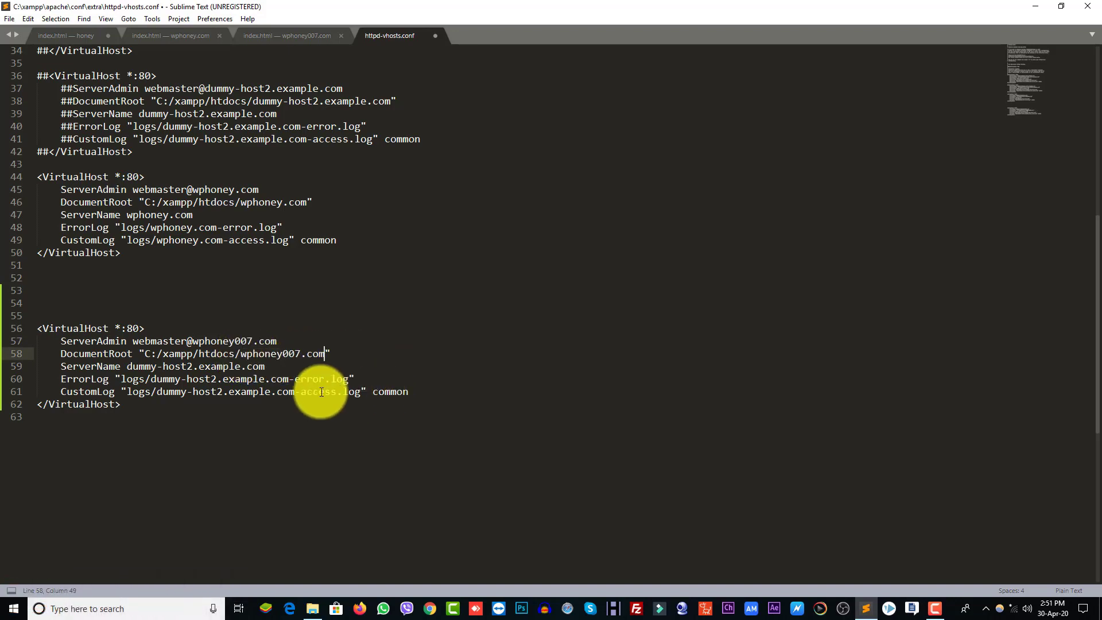
{"action": "left_click_drag", "start_coordinate": [265, 366], "coordinate": [134, 366]}
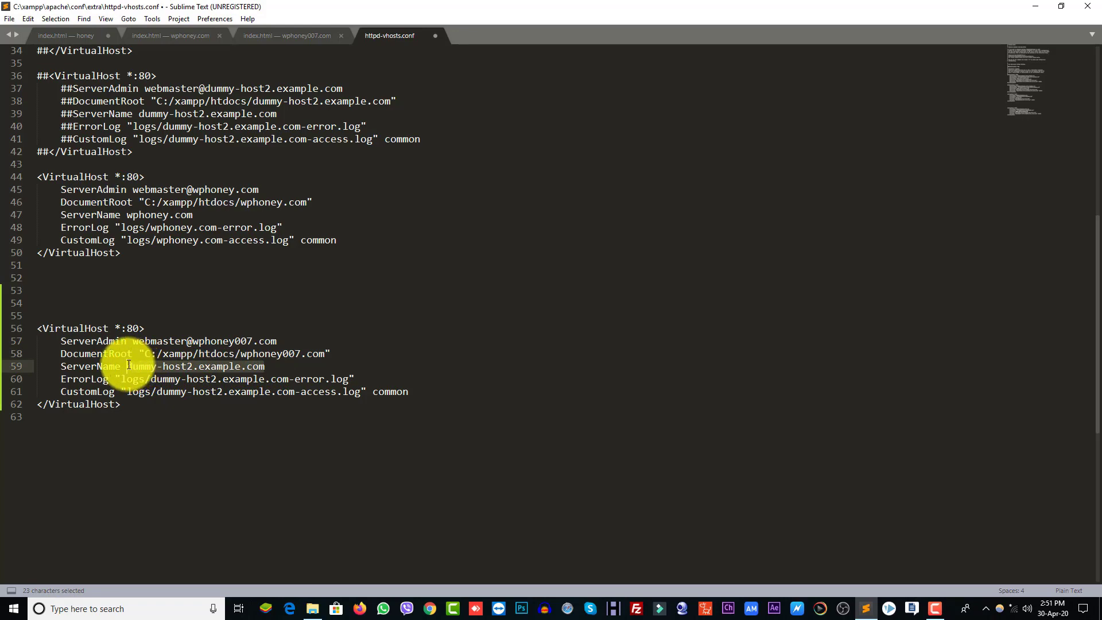
{"action": "key", "text": "ctrl+v"}
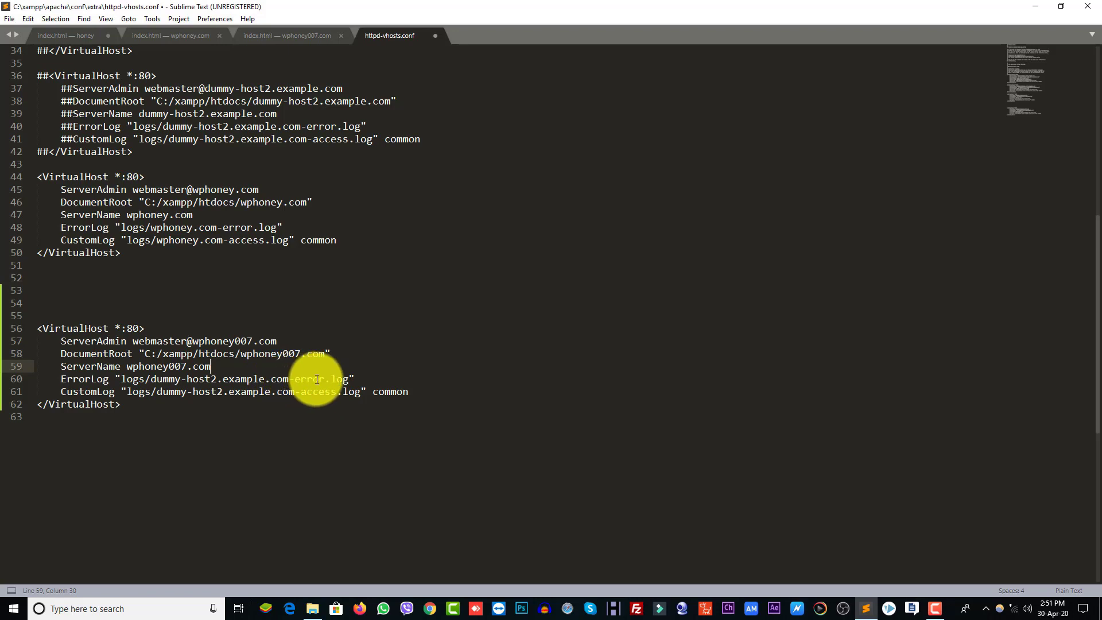
Replace the dummy domain in the ErrorLog and CustomLog paths with wphoney007.com and save httpd-vhosts.conf.
{"action": "left_click_drag", "start_coordinate": [289, 379], "coordinate": [155, 377]}
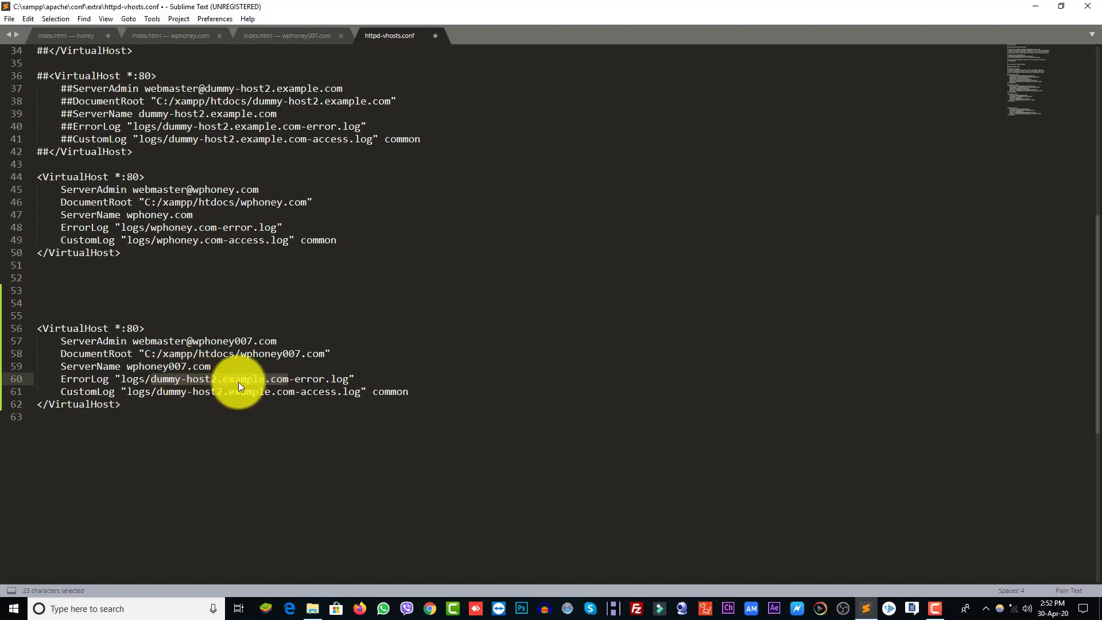
{"action": "key", "text": "ctrl+v"}
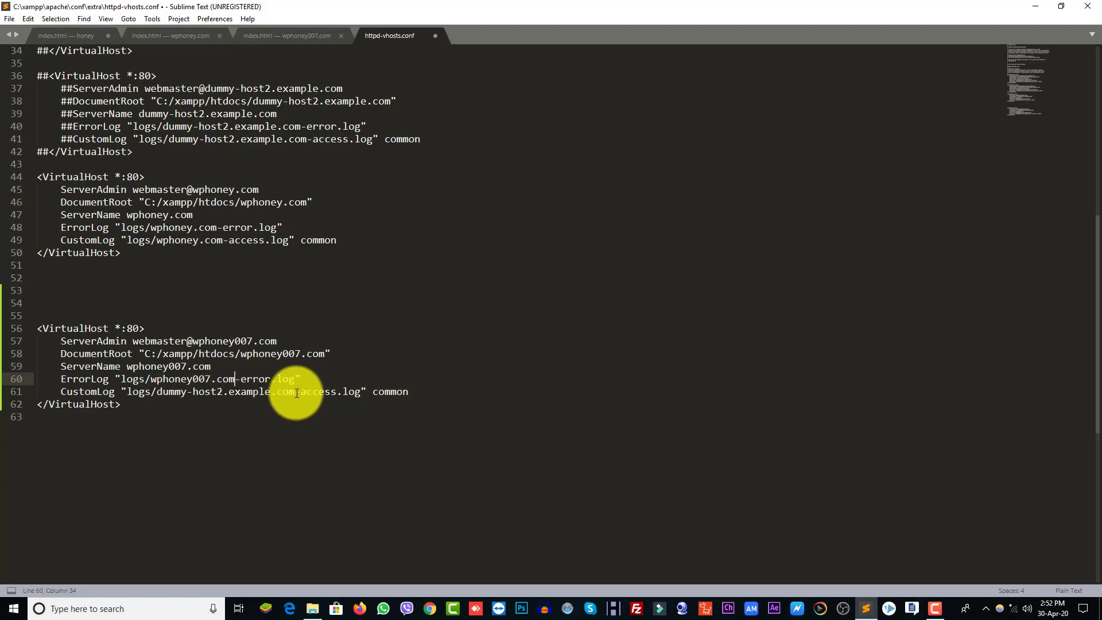
{"action": "left_click_drag", "start_coordinate": [295, 391], "coordinate": [157, 393]}
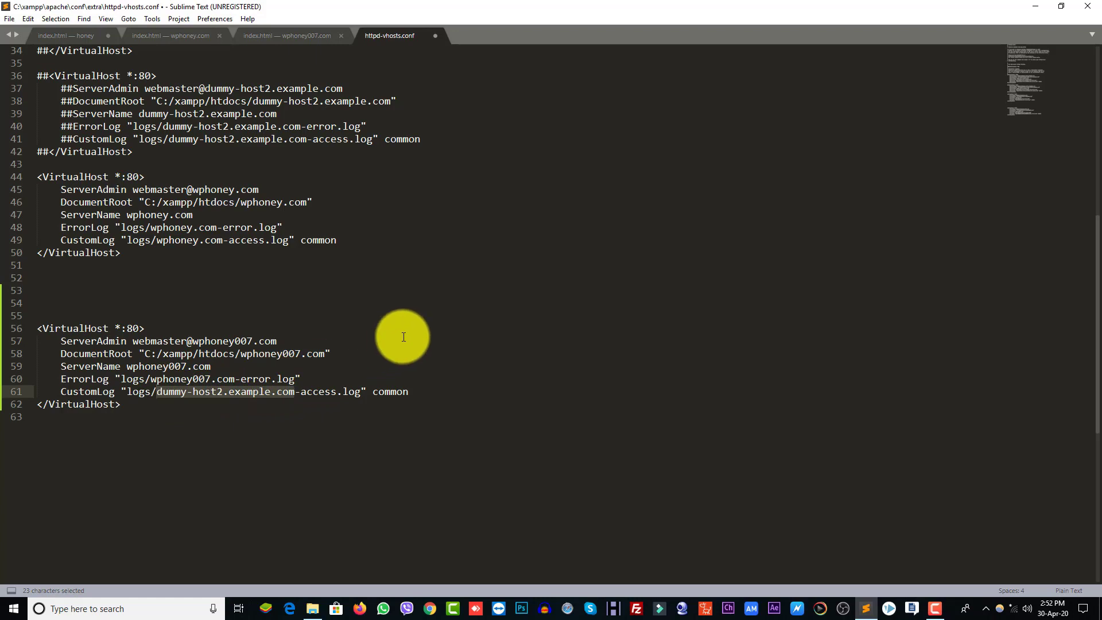
{"action": "key", "text": "ctrl+v"}
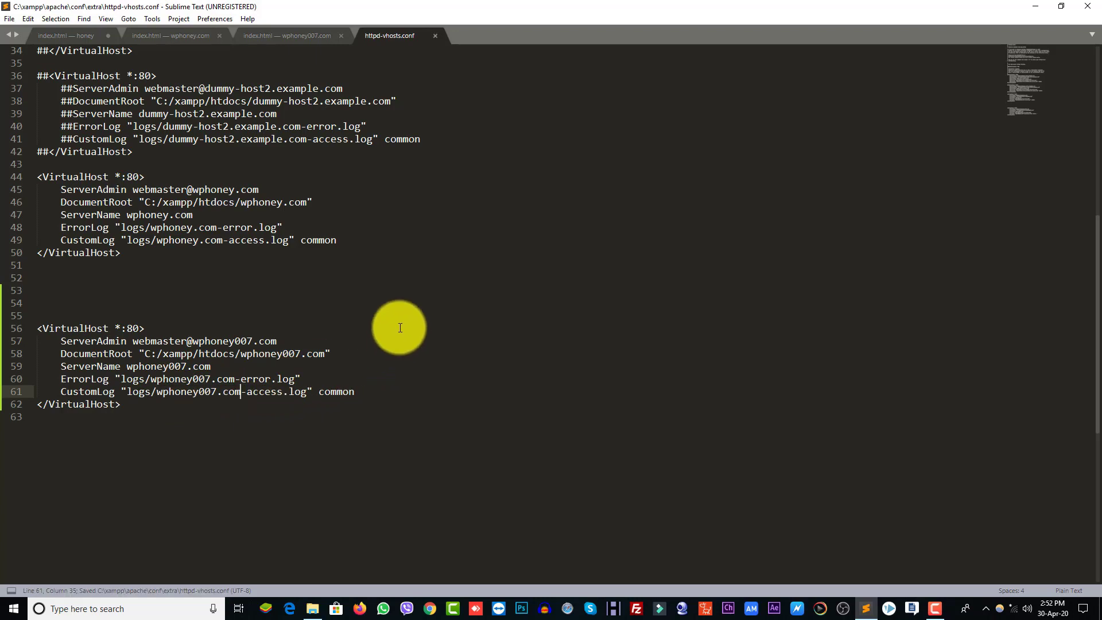
{"action": "left_click", "coordinate": [13, 20]}
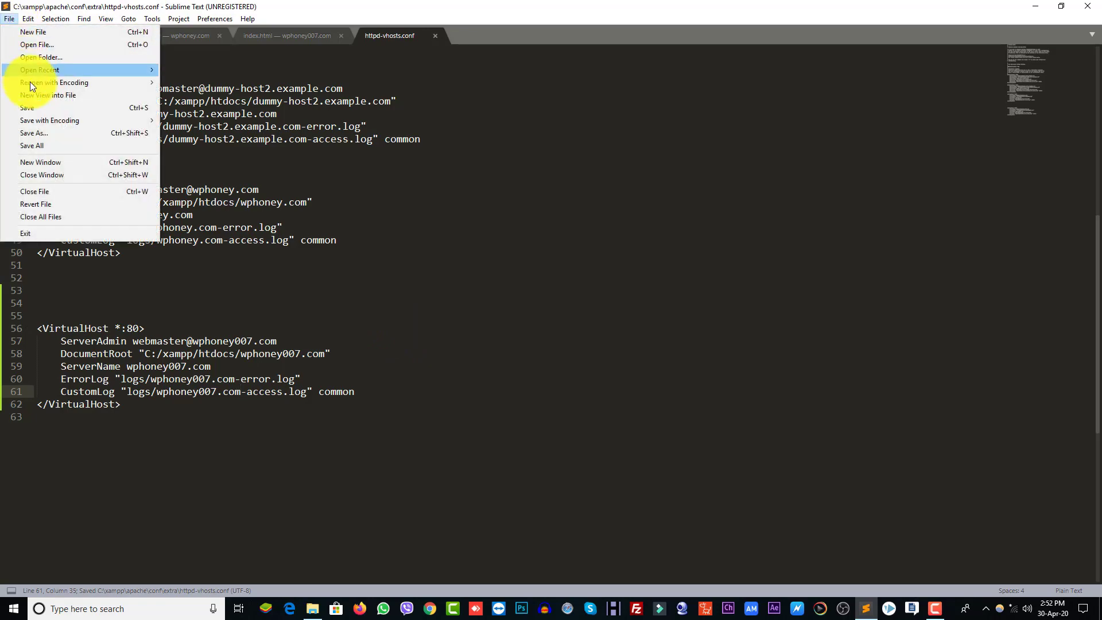
{"action": "left_click", "coordinate": [46, 108]}
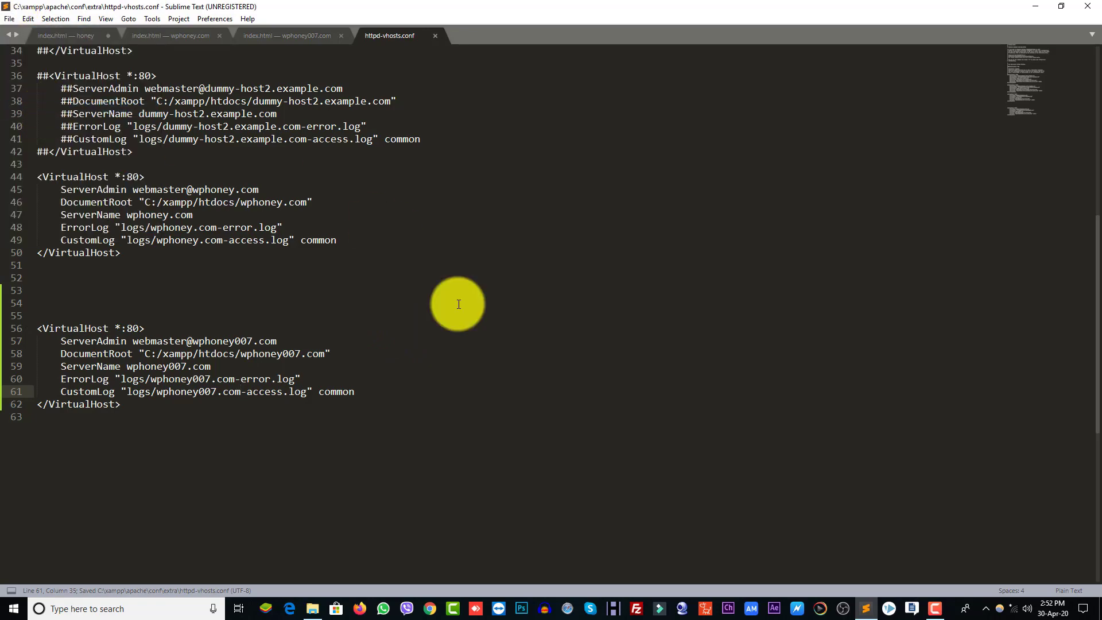
Switch from the saved virtual host file to File Explorer and go up from the Apache extra folder to This PC.
{"action": "left_click", "coordinate": [1027, 11]}
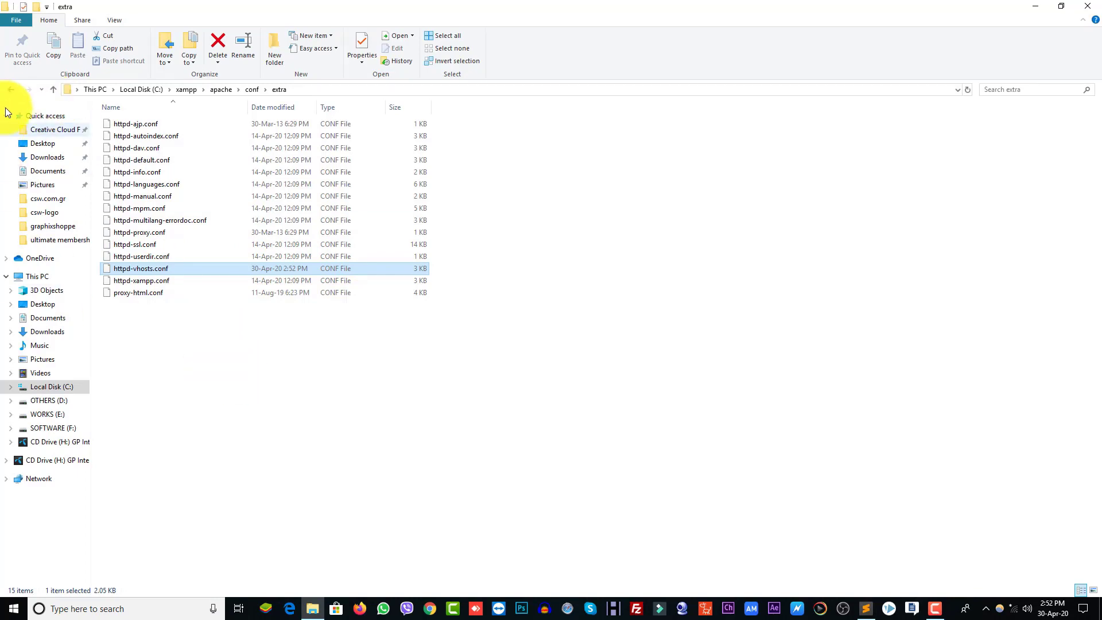
{"action": "left_click", "coordinate": [51, 86]}
{"action": "left_click", "coordinate": [52, 87]}
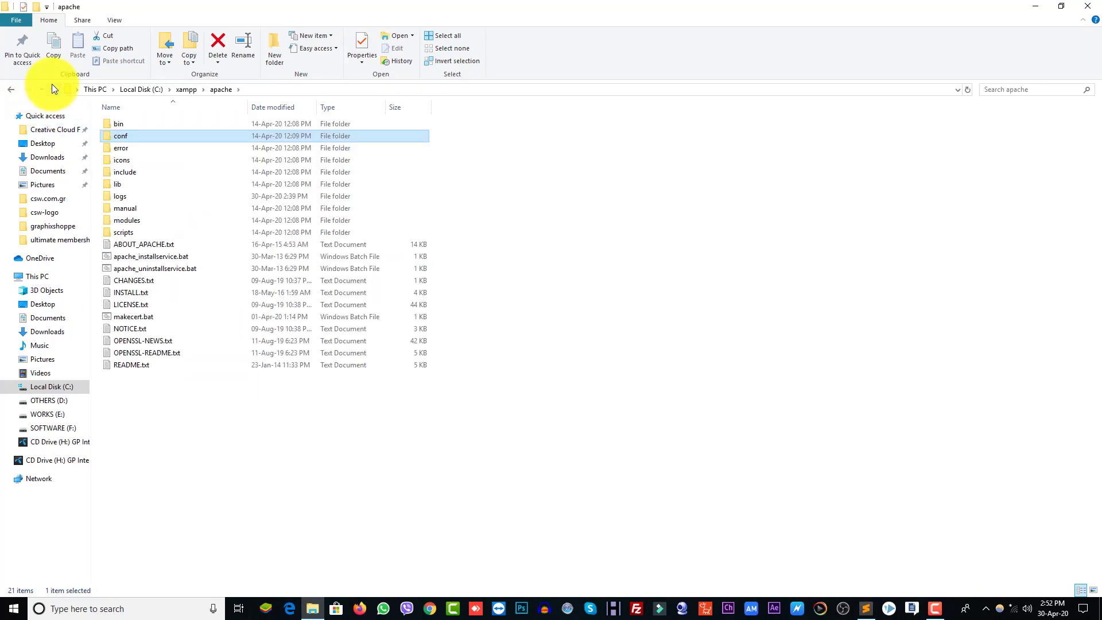
{"action": "left_click", "coordinate": [51, 86]}
{"action": "left_click", "coordinate": [52, 86]}
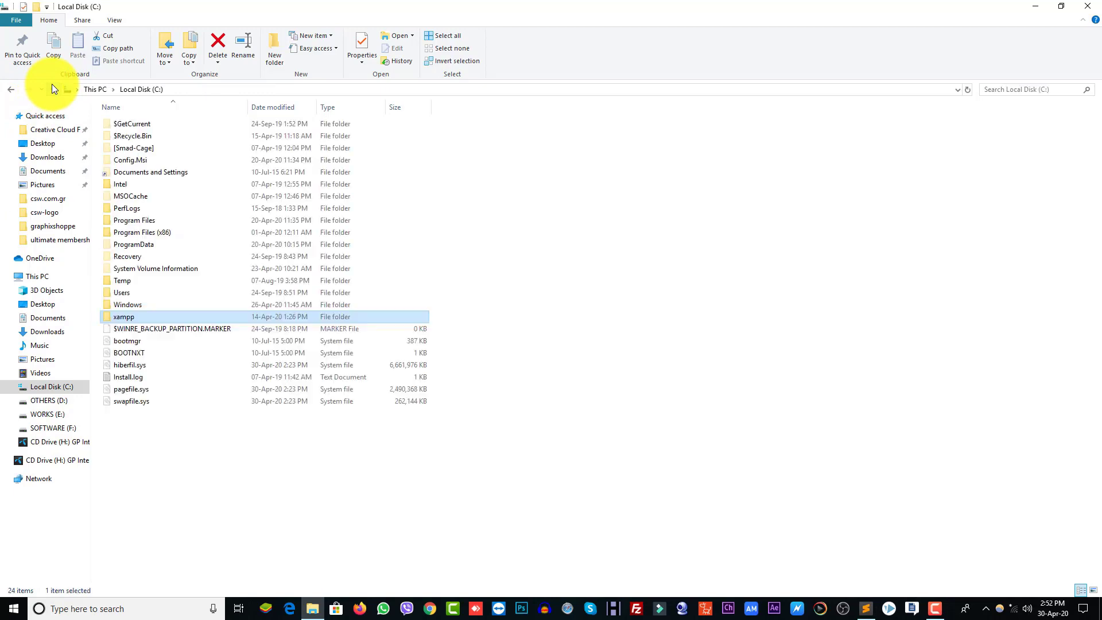
{"action": "left_click", "coordinate": [52, 86]}
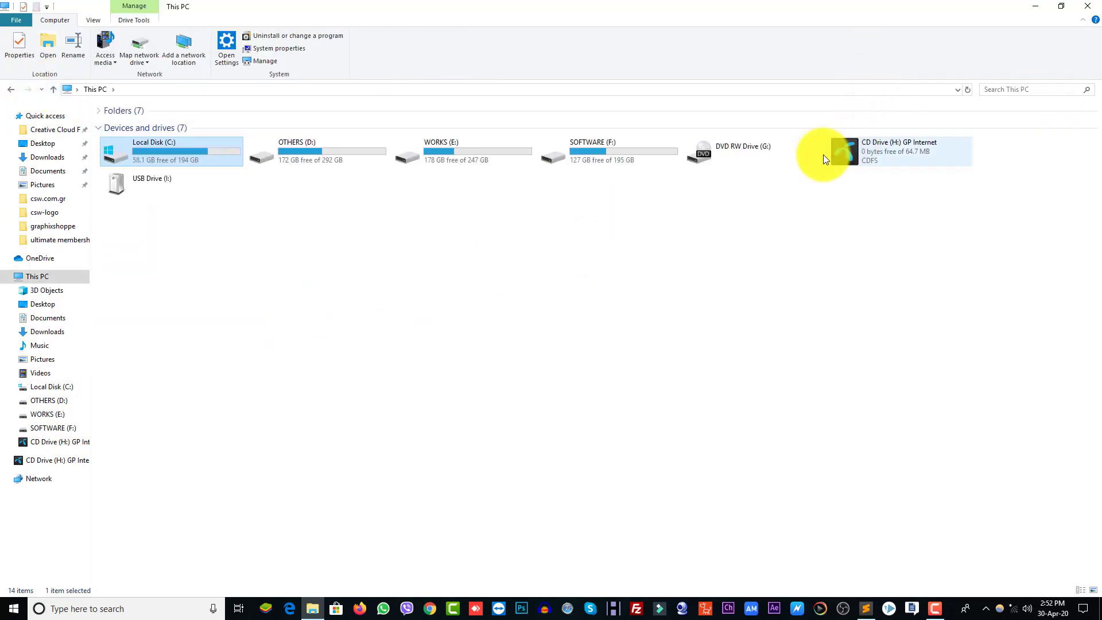
Open the folder C:\Windows\System32\drivers\etc.
{"action": "double_click", "coordinate": [224, 161]}
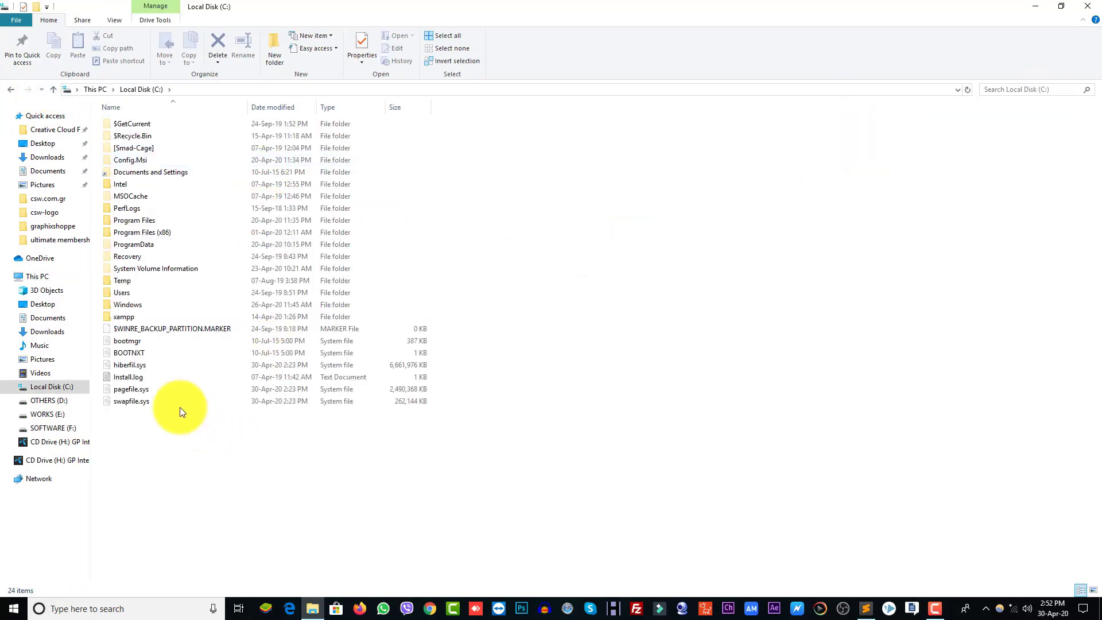
{"action": "double_click", "coordinate": [139, 304]}
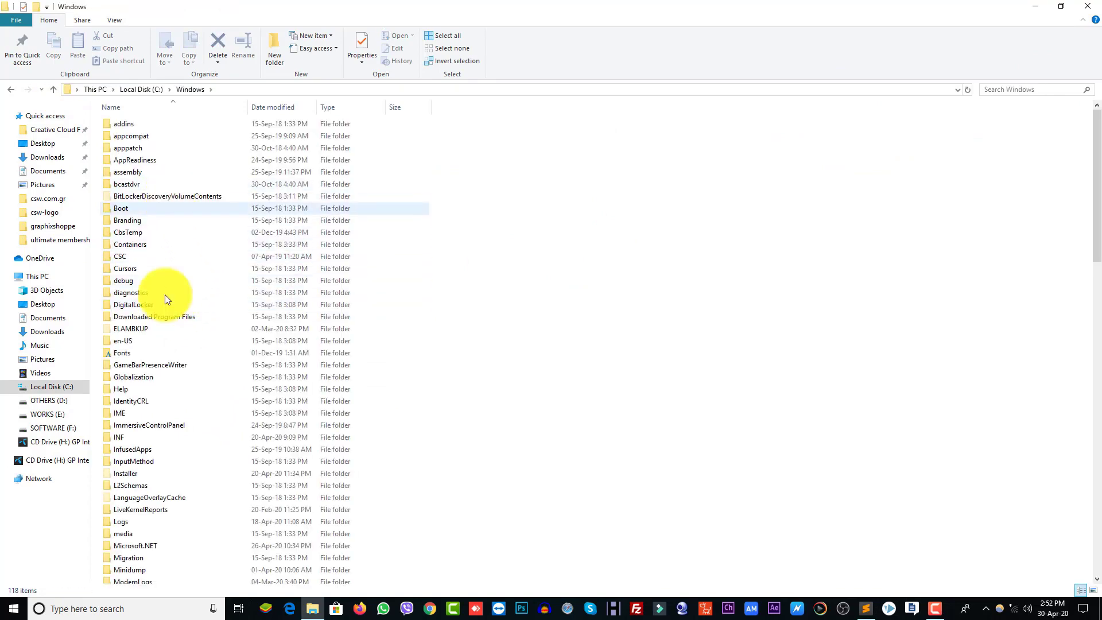
{"action": "scroll", "coordinate": [164, 294], "scroll_direction": "down", "scroll_amount": 16}
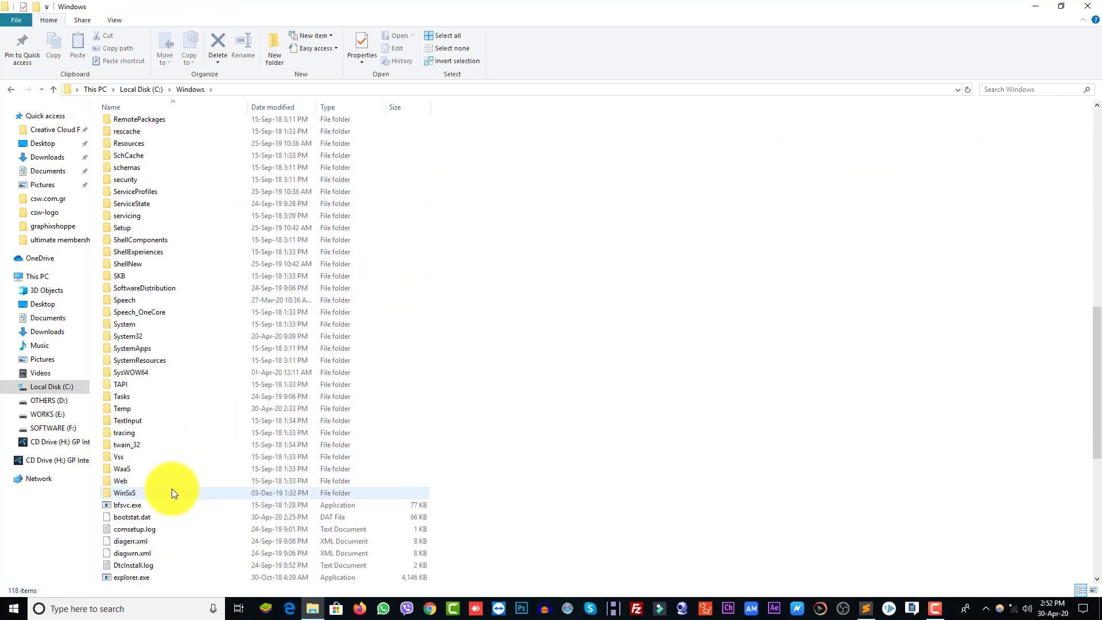
{"action": "scroll", "coordinate": [171, 488], "scroll_direction": "down", "scroll_amount": 4}
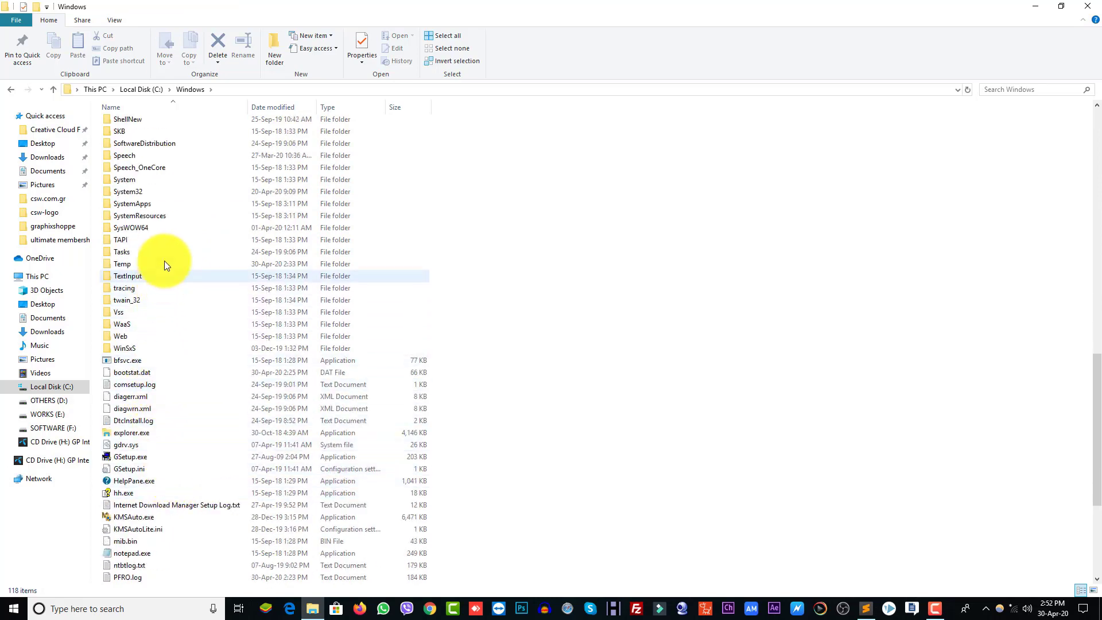
{"action": "double_click", "coordinate": [153, 192]}
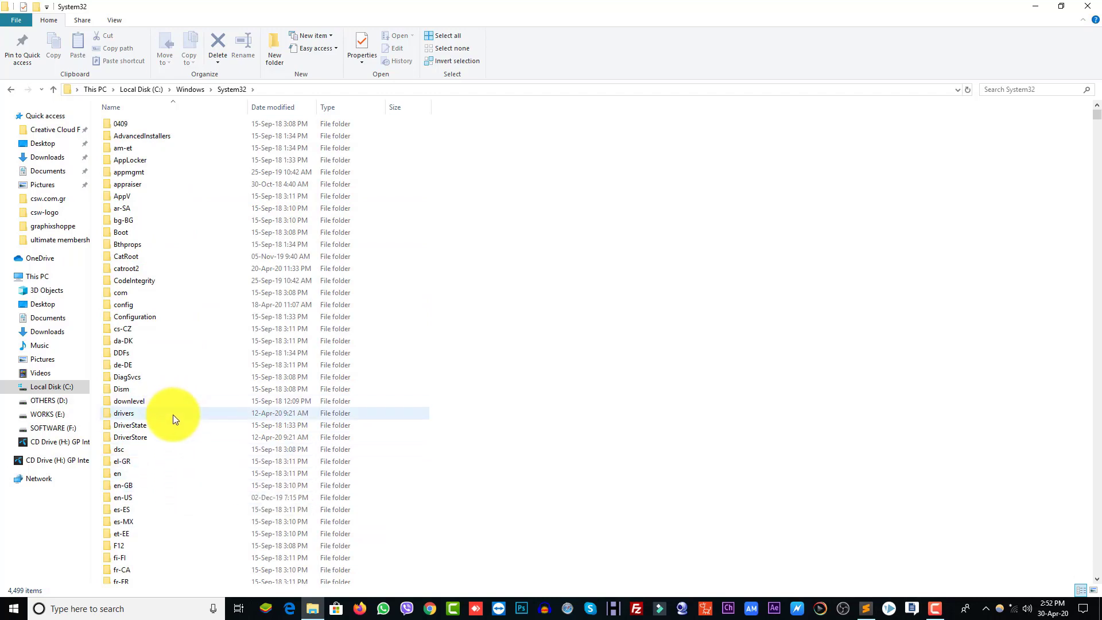
{"action": "double_click", "coordinate": [132, 413]}
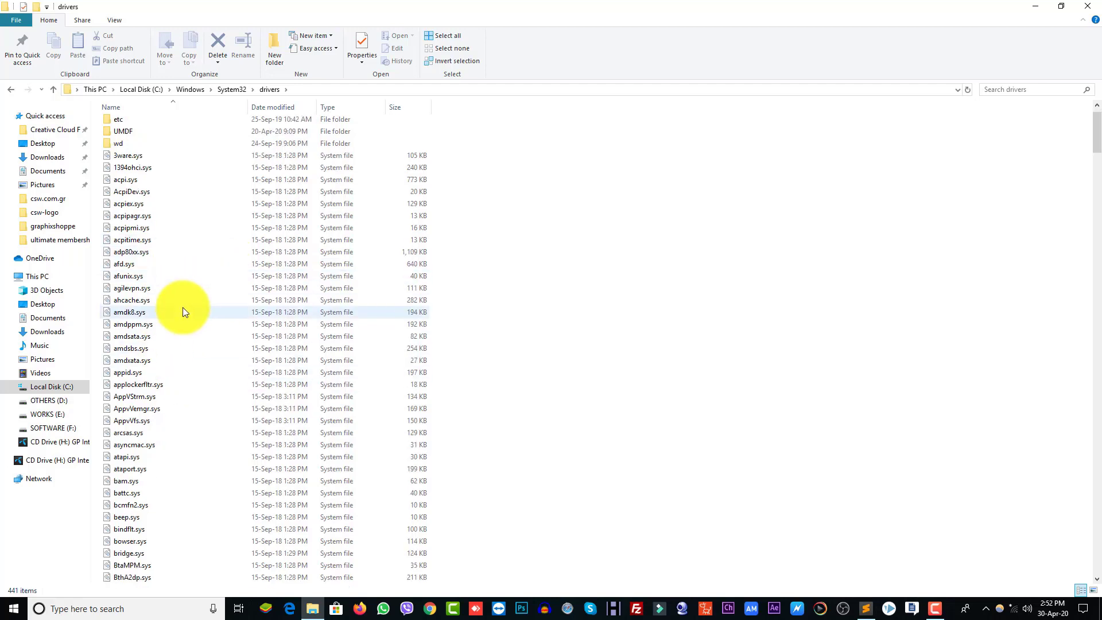
{"action": "scroll", "coordinate": [183, 308], "scroll_direction": "up", "scroll_amount": 1}
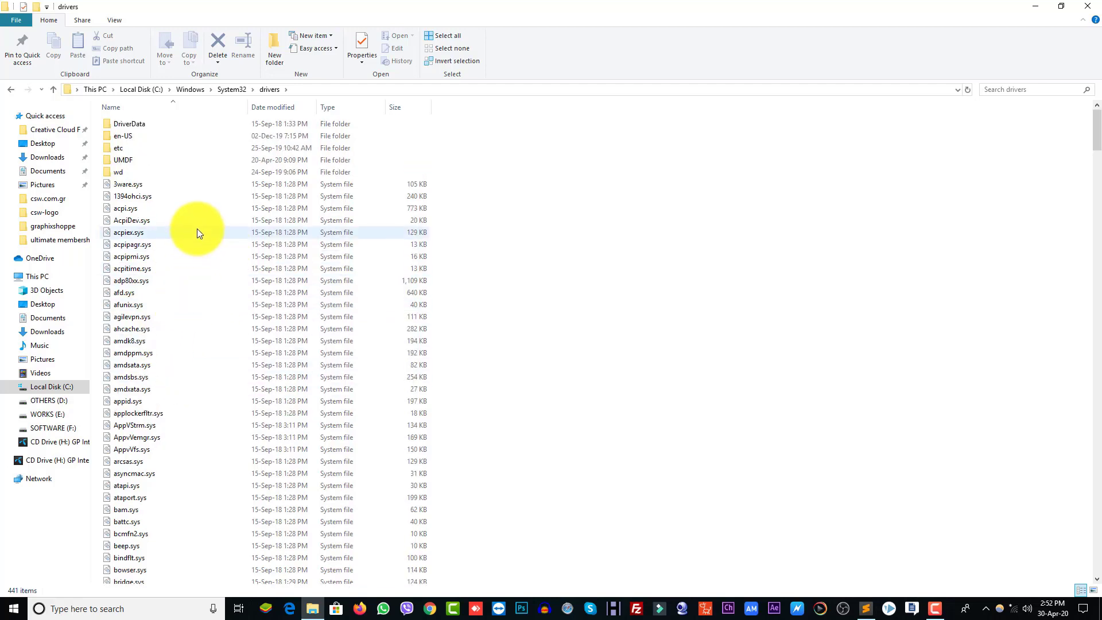
{"action": "double_click", "coordinate": [130, 149]}
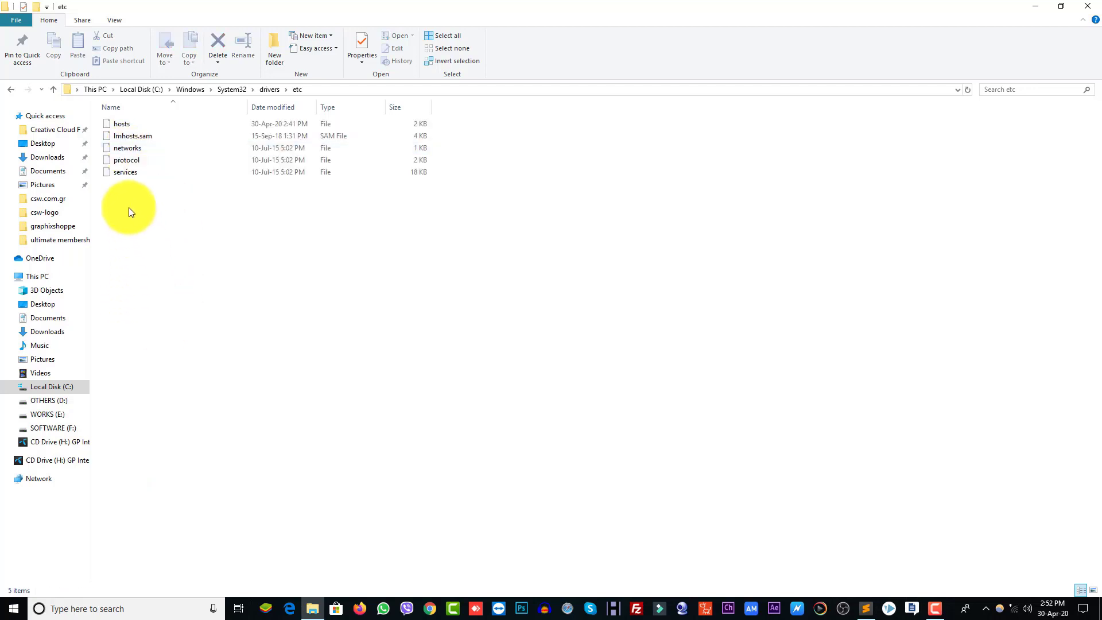
Open the hosts file from the etc folder in Notepad++ and maximize its window.
{"action": "left_click", "coordinate": [126, 125]}
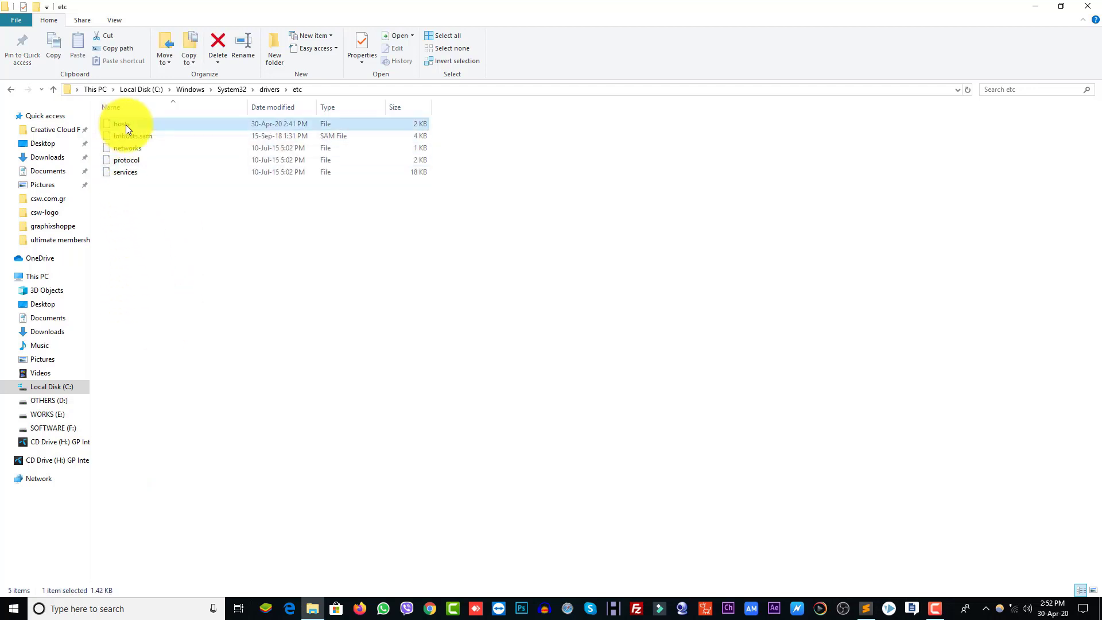
{"action": "right_click", "coordinate": [125, 125]}
{"action": "left_click", "coordinate": [165, 173]}
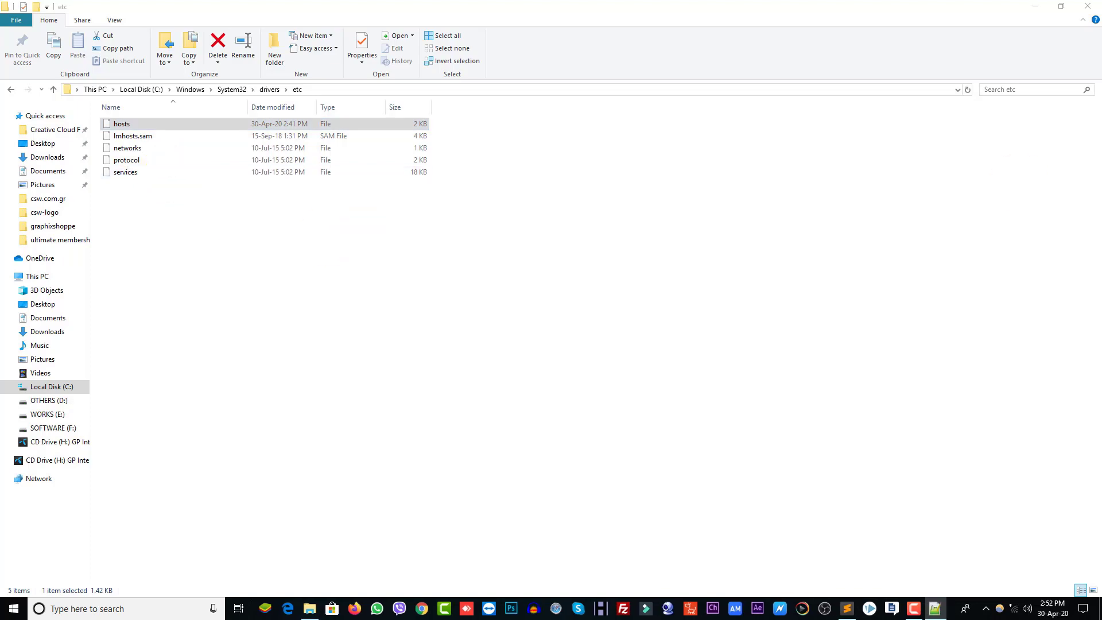
{"action": "double_click", "coordinate": [491, 54]}
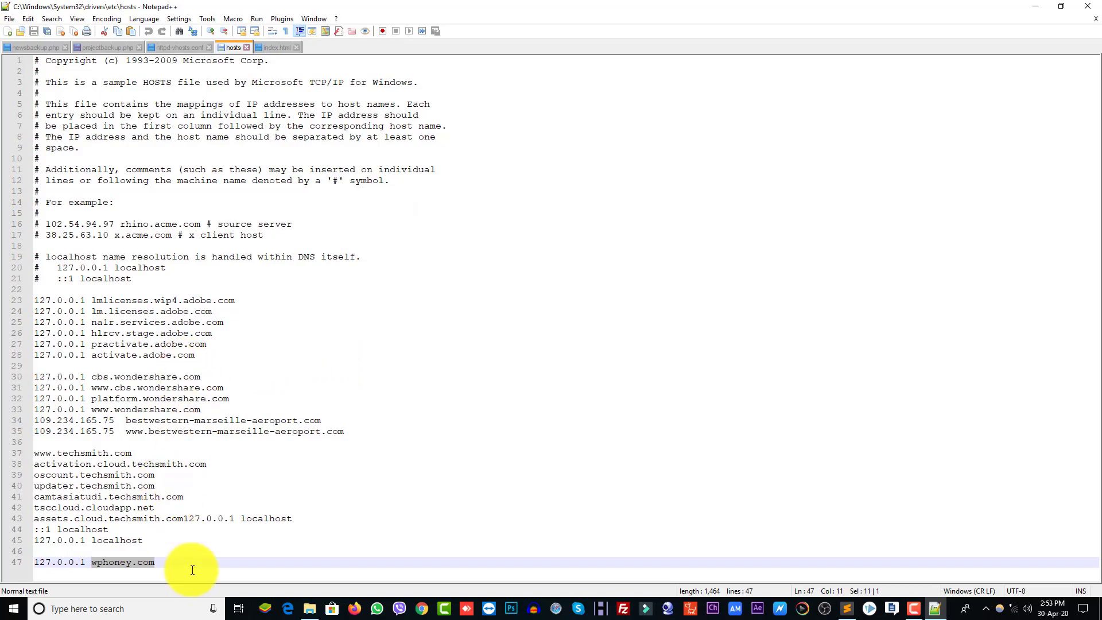
Copy the "127.0.0.1 localhost" line just above the wphoney.com entry in the hosts file.
{"action": "key", "text": "End"}
{"action": "left_click_drag", "start_coordinate": [144, 540], "coordinate": [77, 544]}
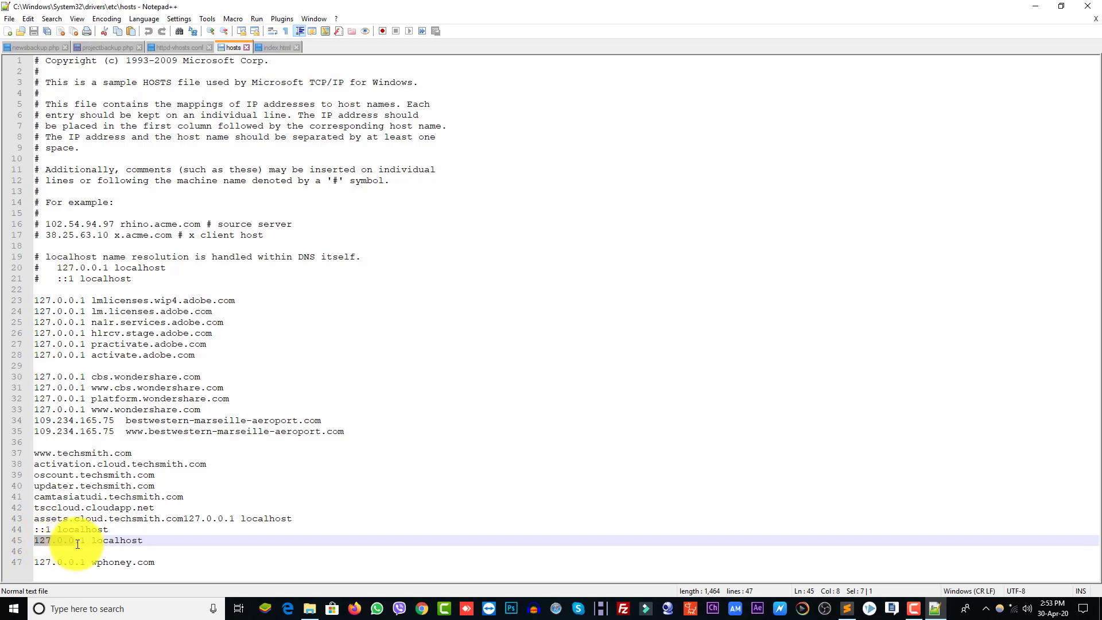
{"action": "left_click", "coordinate": [158, 538]}
{"action": "left_click_drag", "start_coordinate": [158, 539], "coordinate": [20, 546]}
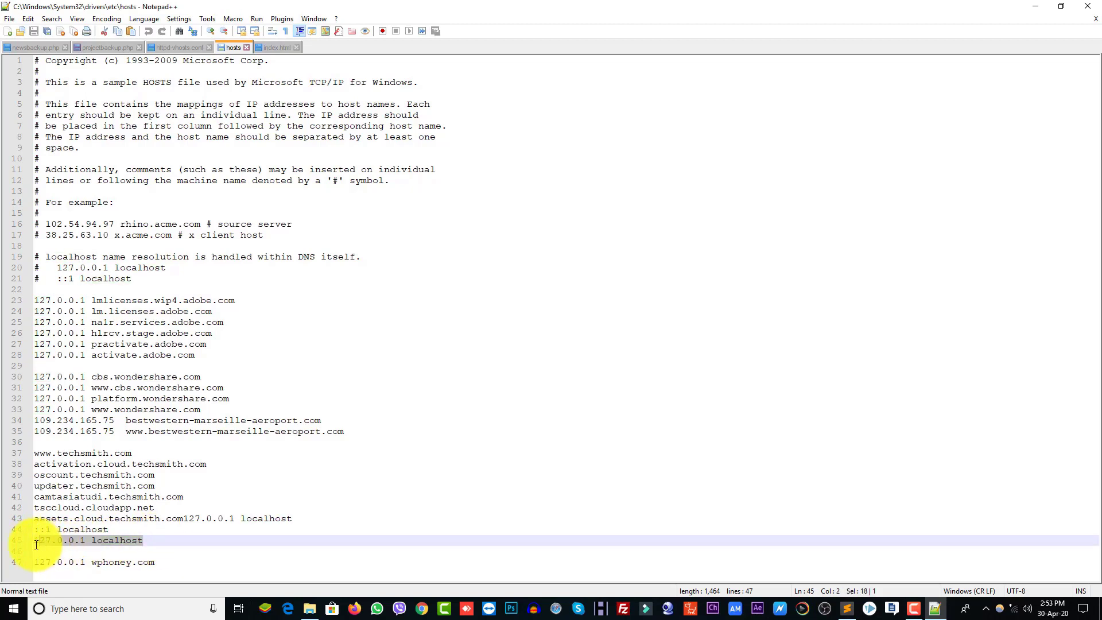
Paste the copied line below the wphoney.com entry, leaving a blank line between, and replace localhost with wphoney007.com.
{"action": "left_click", "coordinate": [170, 570]}
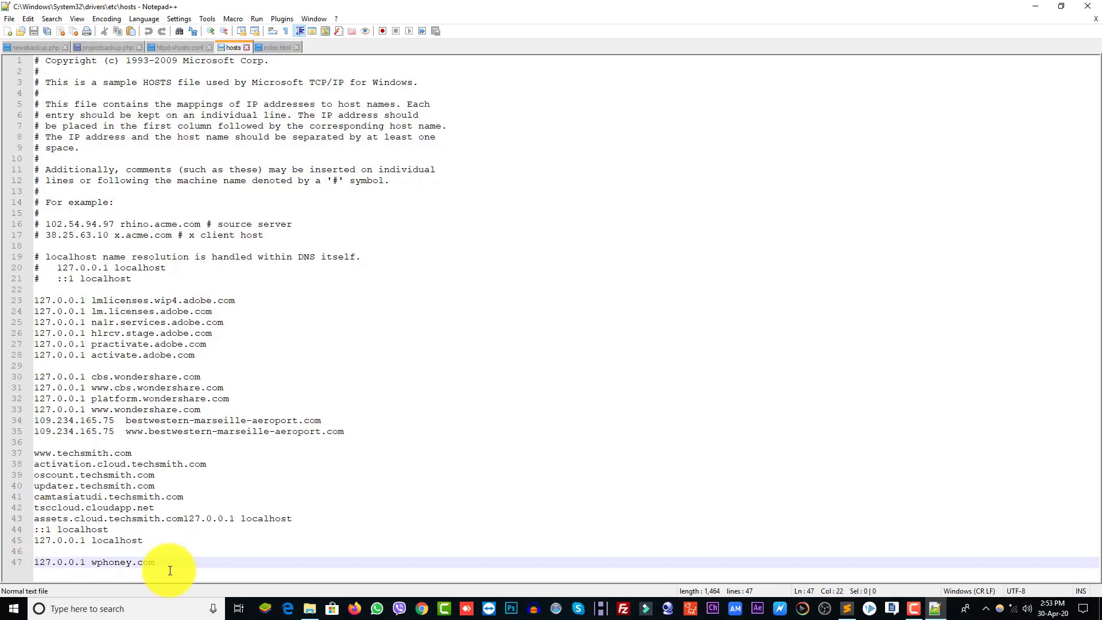
{"action": "key", "text": "Return"}
{"action": "key", "text": "Return"}
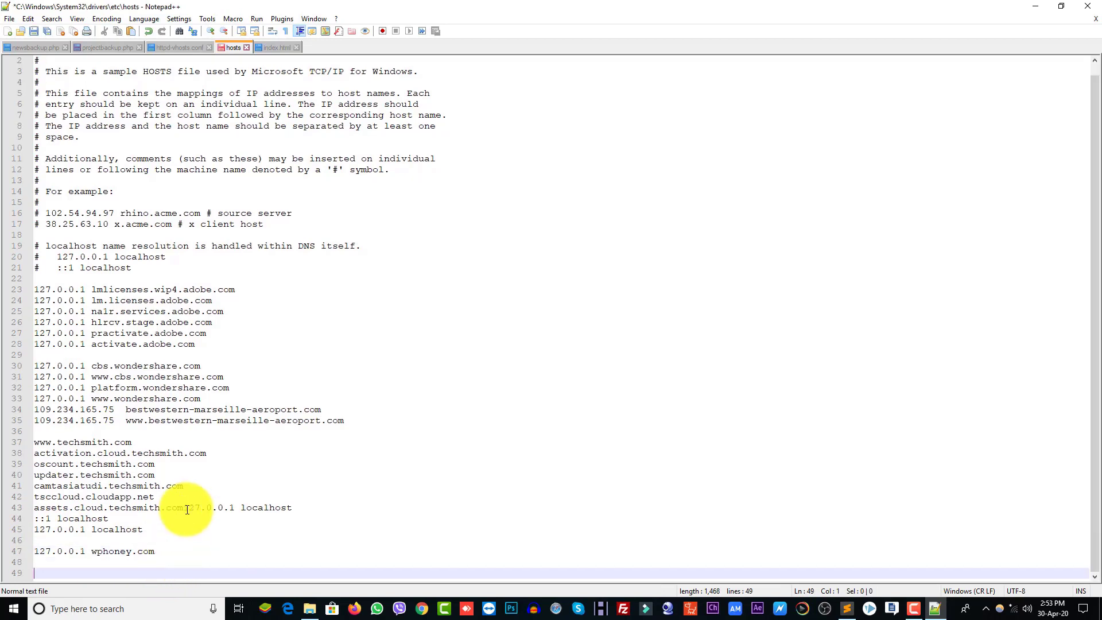
{"action": "left_click_drag", "start_coordinate": [144, 573], "coordinate": [91, 573]}
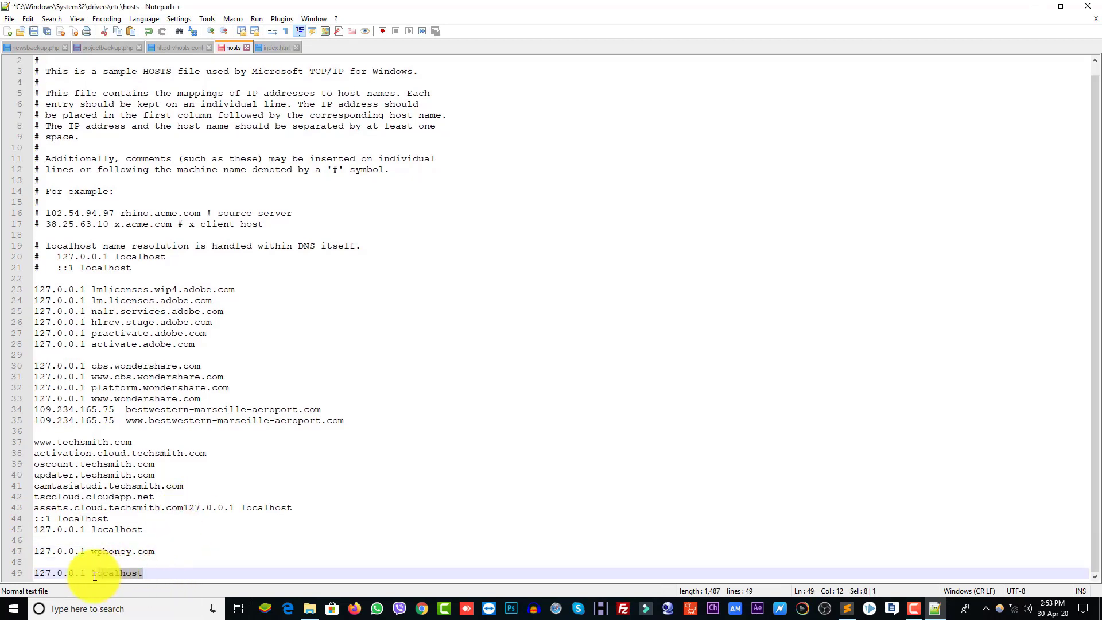
{"action": "type", "text": "wph"}
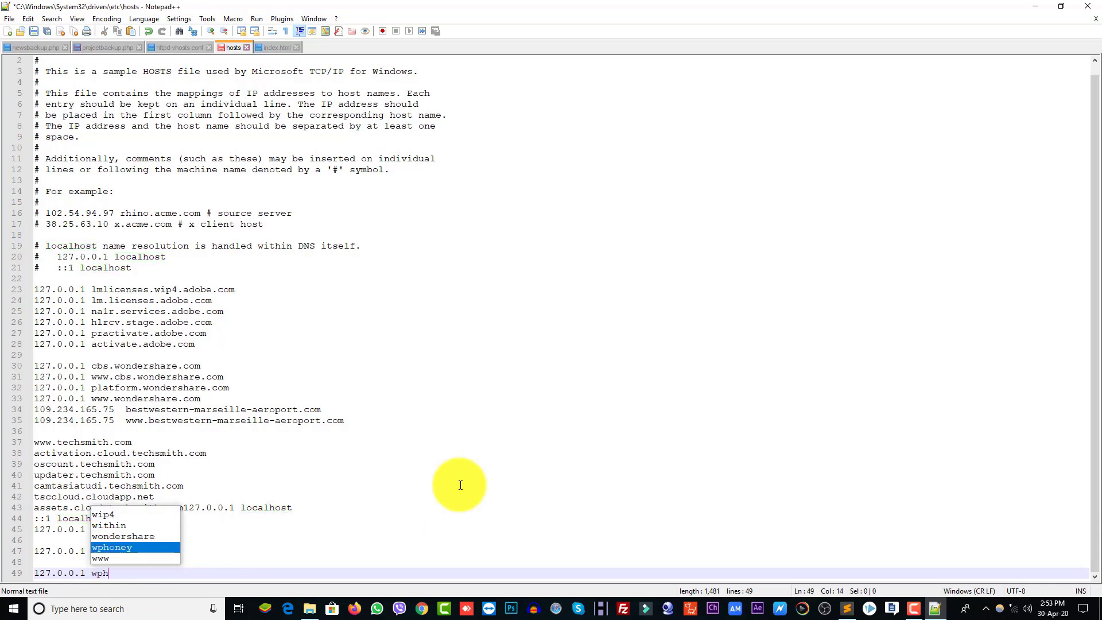
{"action": "type", "text": "oney007"}
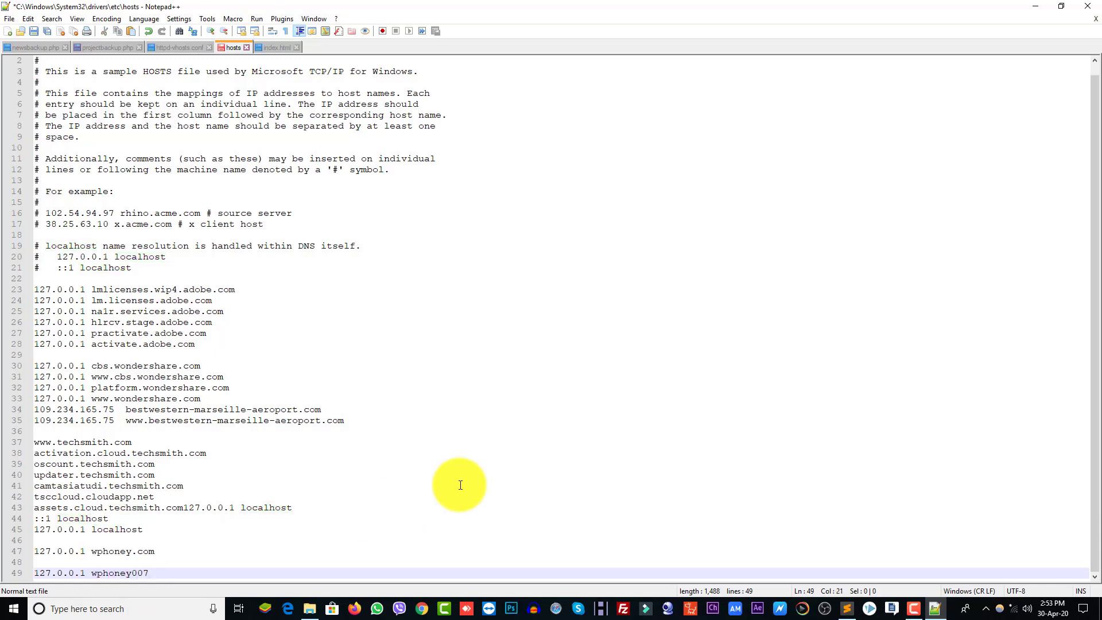
{"action": "type", "text": ".com"}
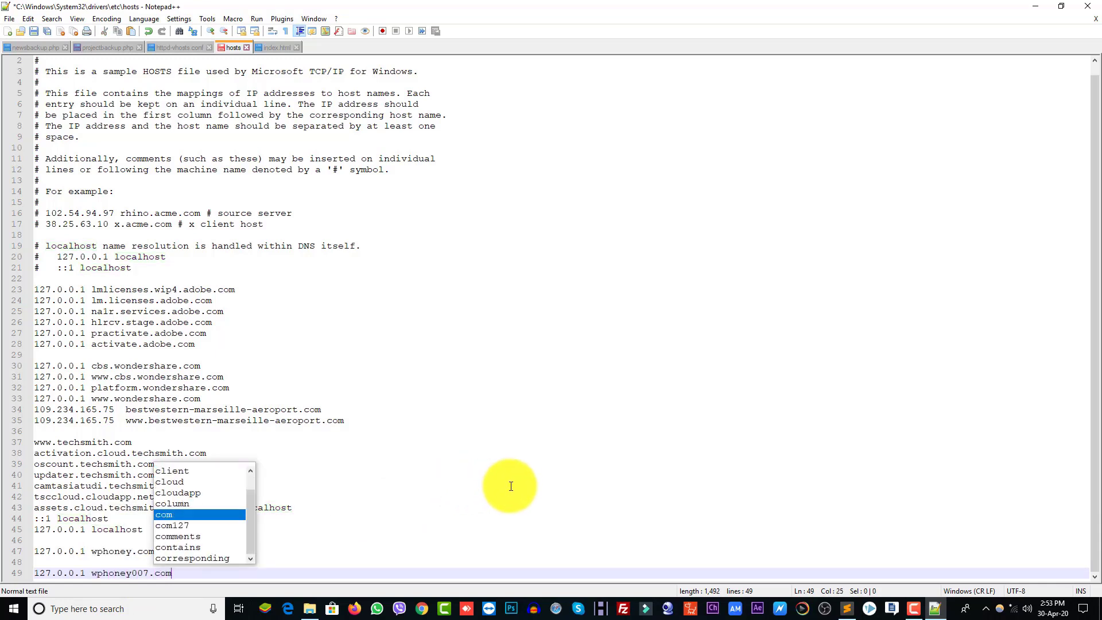
Try to save the hosts file, relaunch Notepad++ in Administrator mode and maximize its window.
{"action": "left_click", "coordinate": [462, 486]}
{"action": "key", "text": "ctrl+s"}
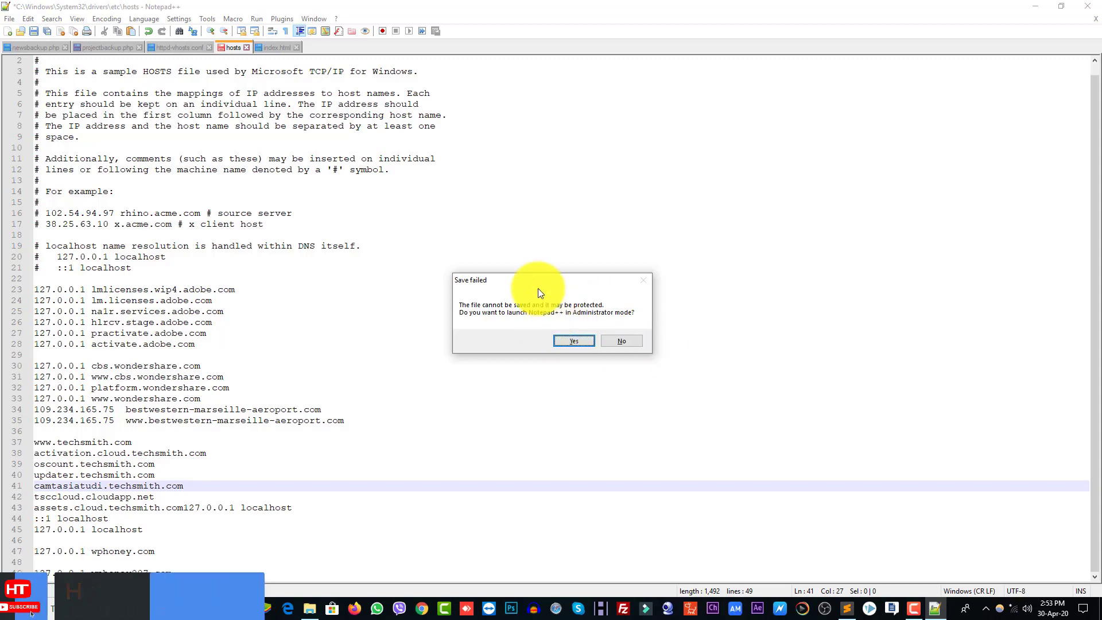
{"action": "left_click", "coordinate": [577, 343]}
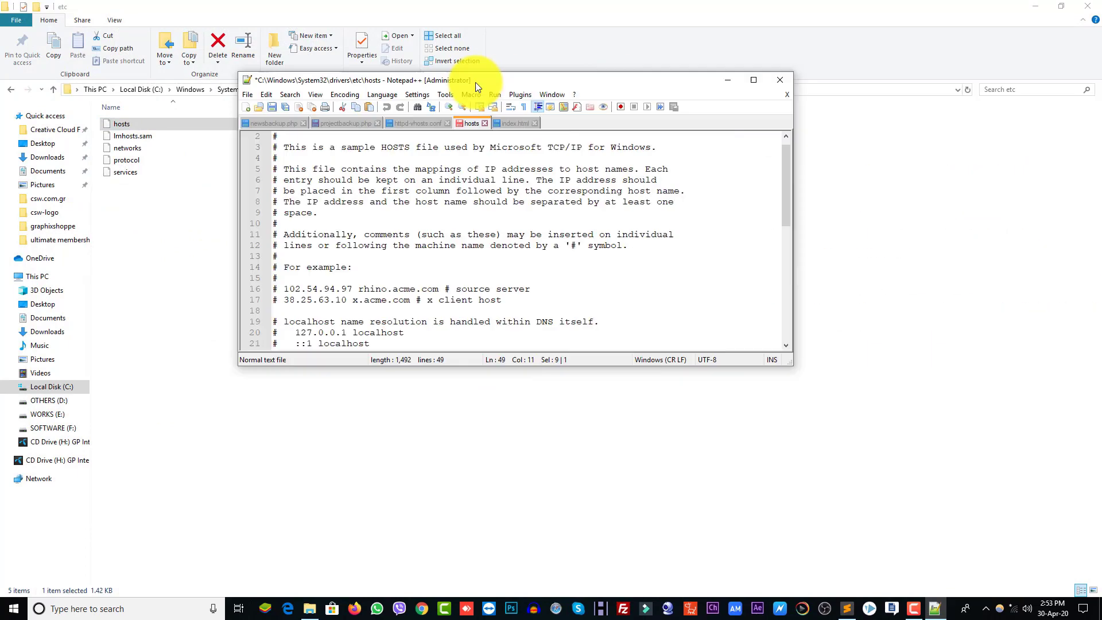
{"action": "double_click", "coordinate": [471, 82]}
Review the wphoney007.com entry and save the hosts file with administrator rights.
{"action": "scroll", "coordinate": [267, 353], "scroll_direction": "up", "scroll_amount": 1}
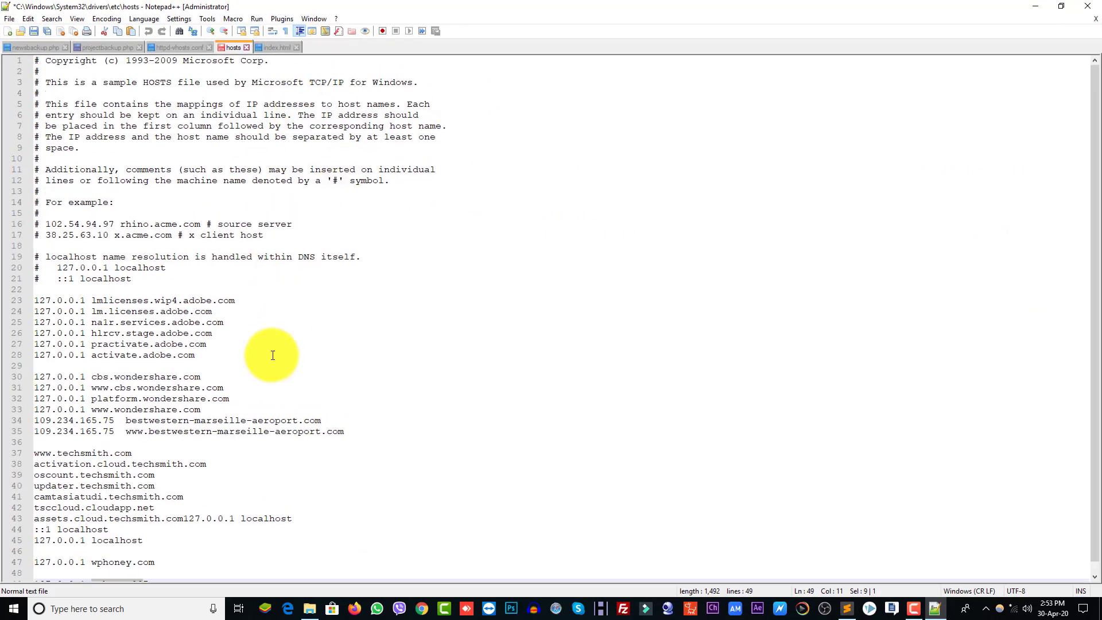
{"action": "scroll", "coordinate": [259, 342], "scroll_direction": "down", "scroll_amount": 1}
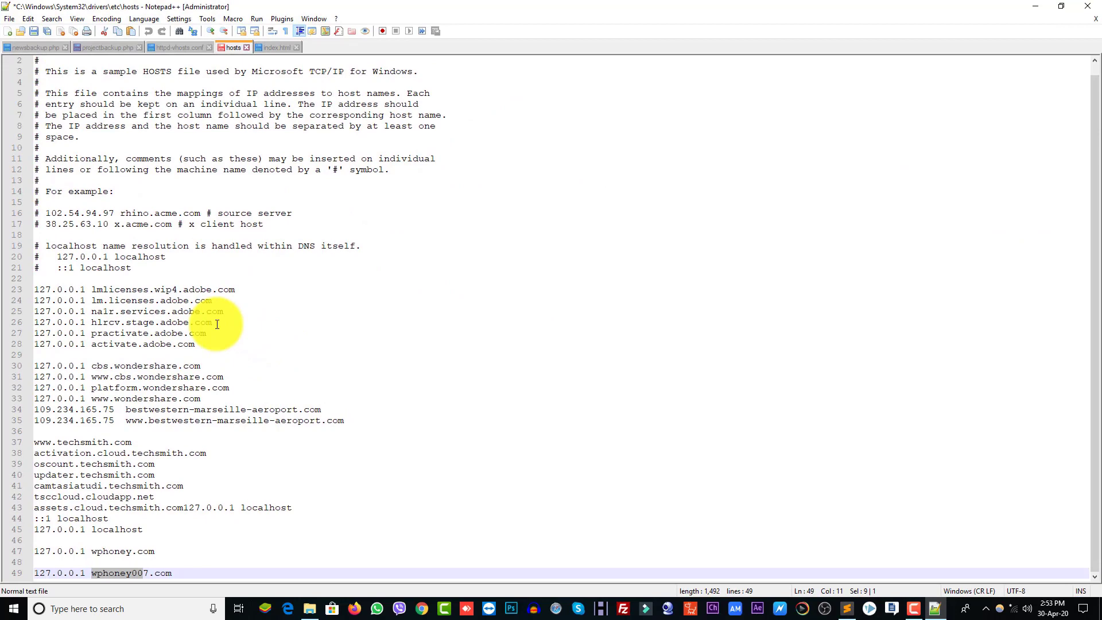
{"action": "key", "text": "ctrl+s"}
{"action": "left_click", "coordinate": [9, 20]}
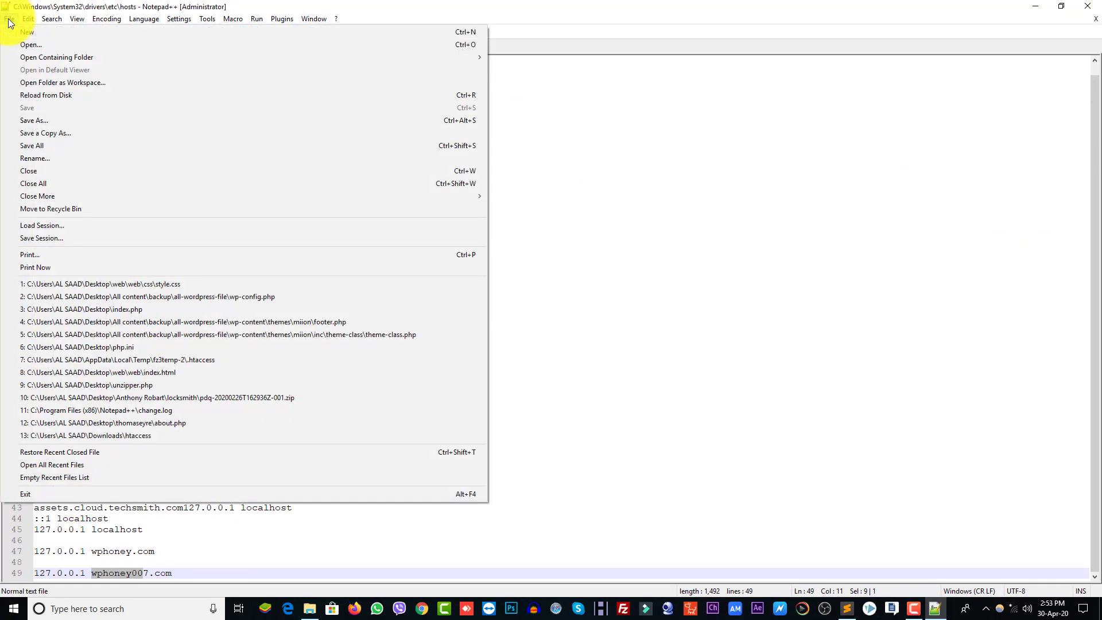
{"action": "left_click", "coordinate": [816, 344]}
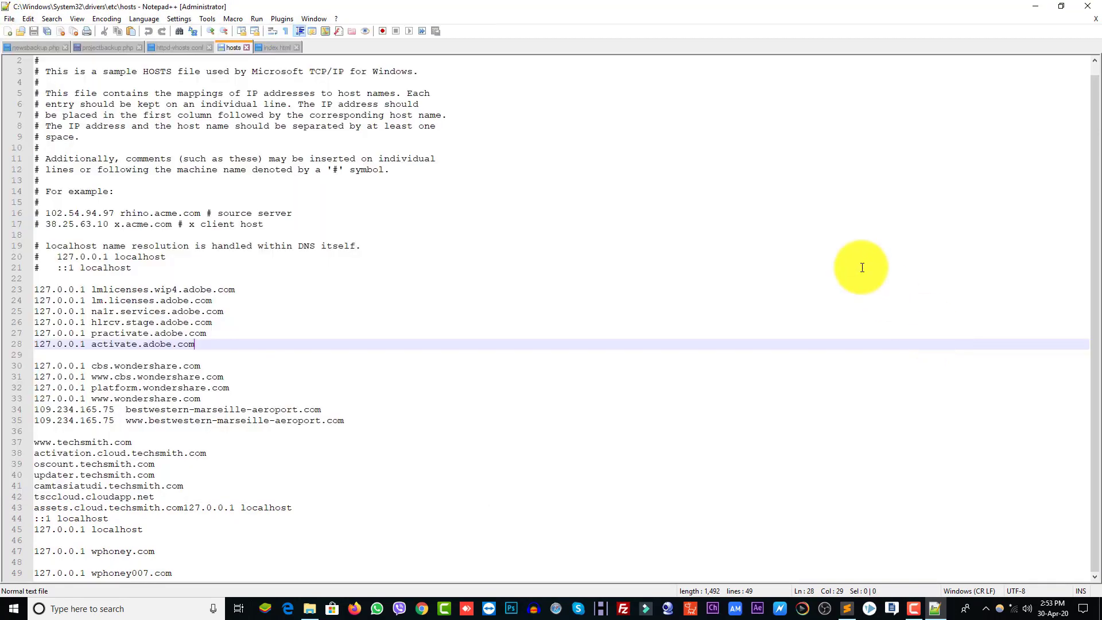
Minimize Notepad++, close the etc folder window, and enter wphoney007.com as the address in Firefox.
{"action": "left_click", "coordinate": [1038, 6]}
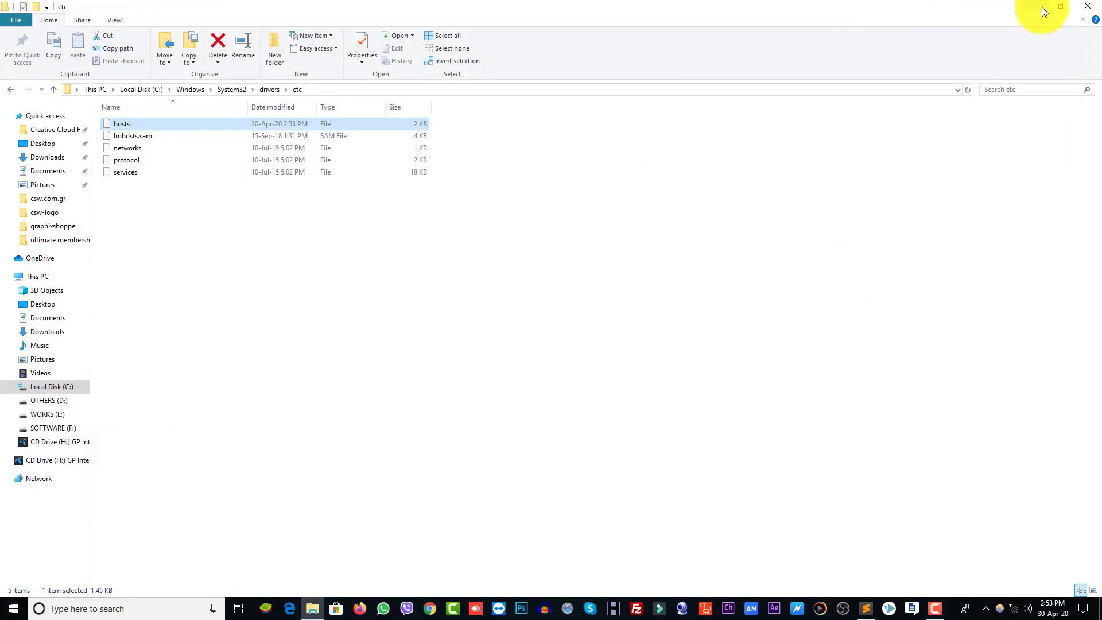
{"action": "left_click", "coordinate": [1095, 12]}
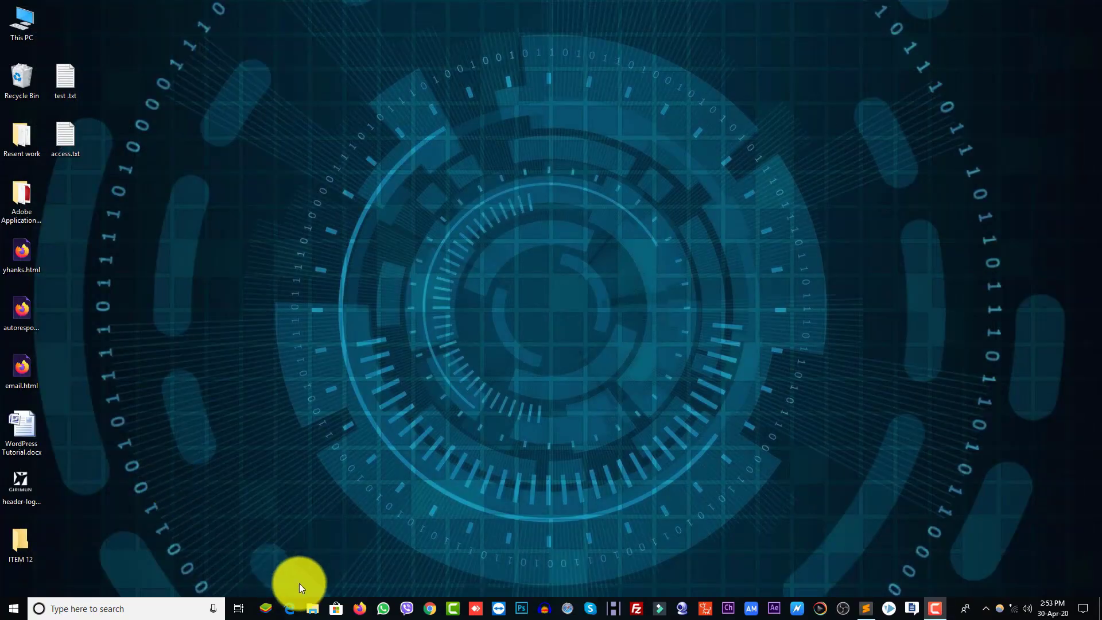
{"action": "left_click", "coordinate": [359, 608]}
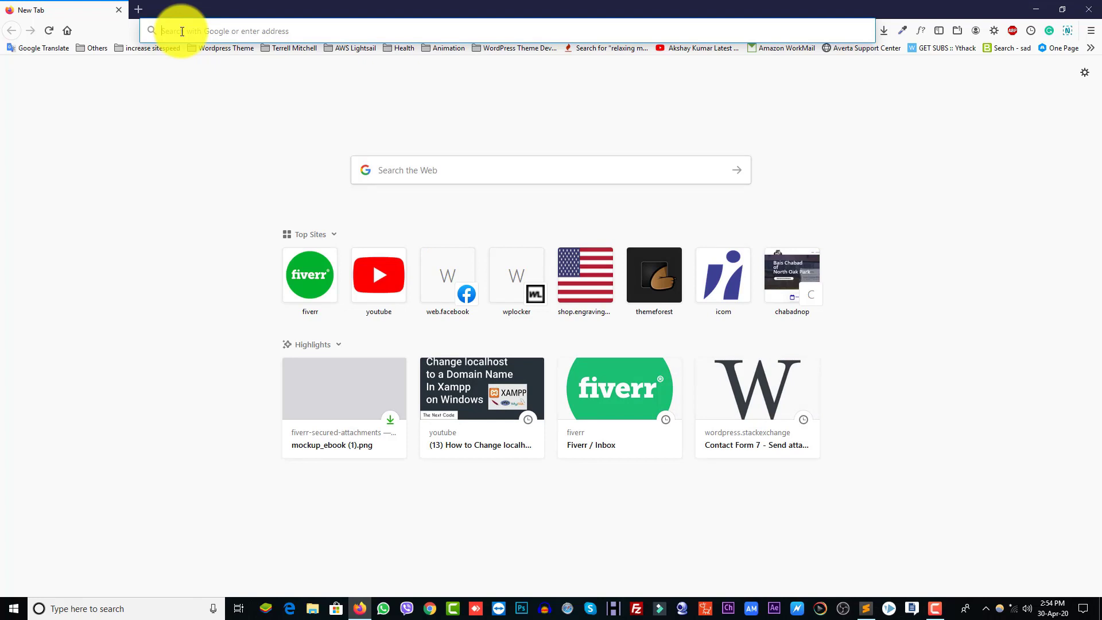
{"action": "type", "text": "wphoney"}
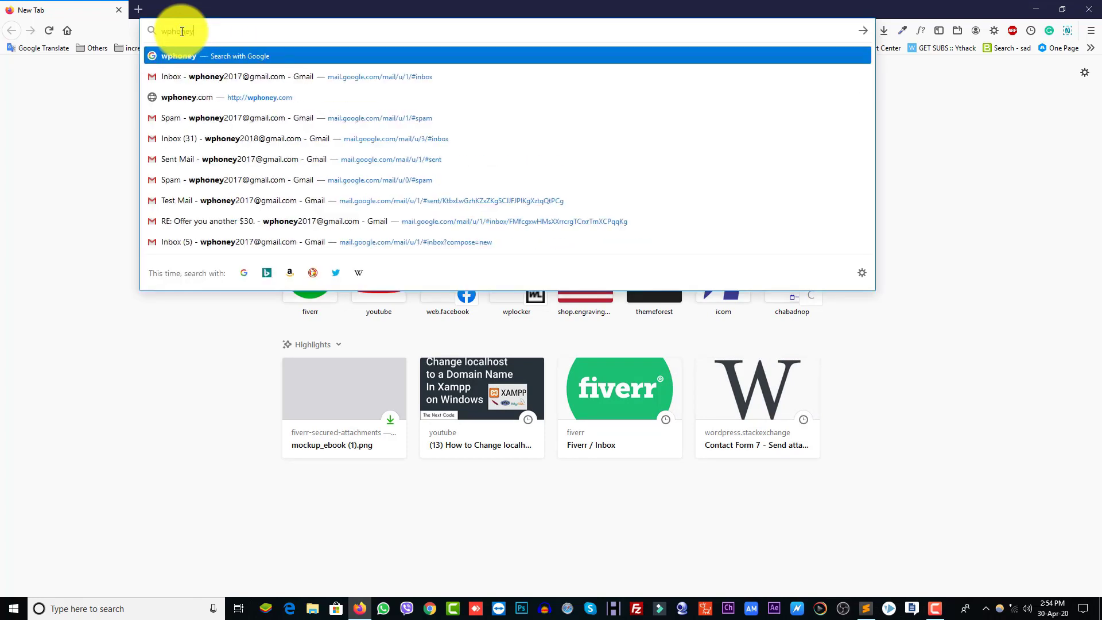
{"action": "type", "text": "007"}
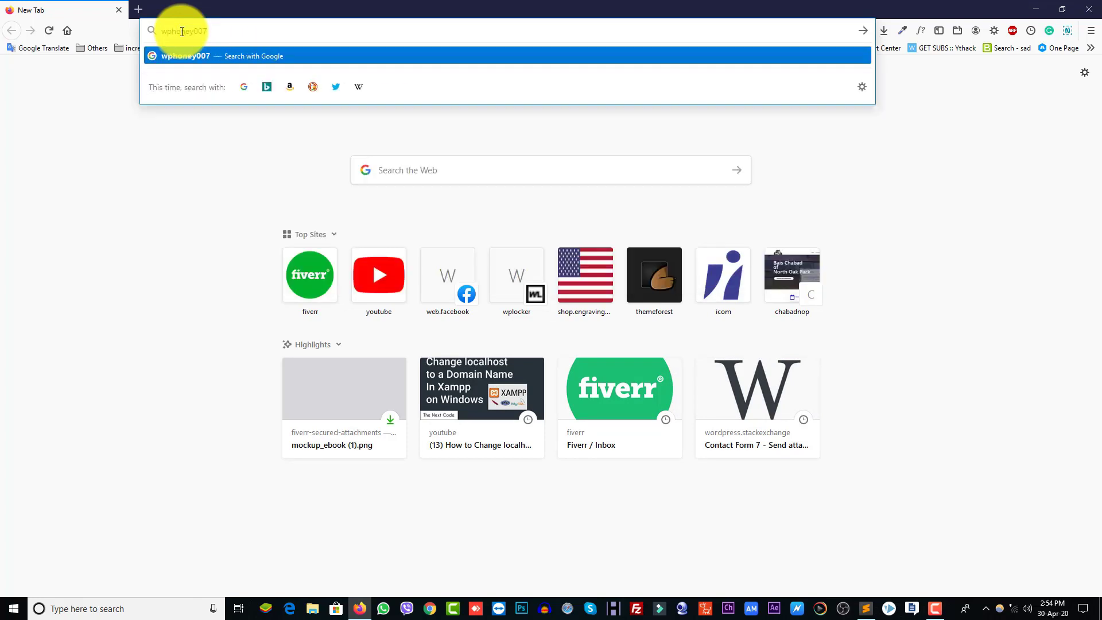
{"action": "type", "text": ".com"}
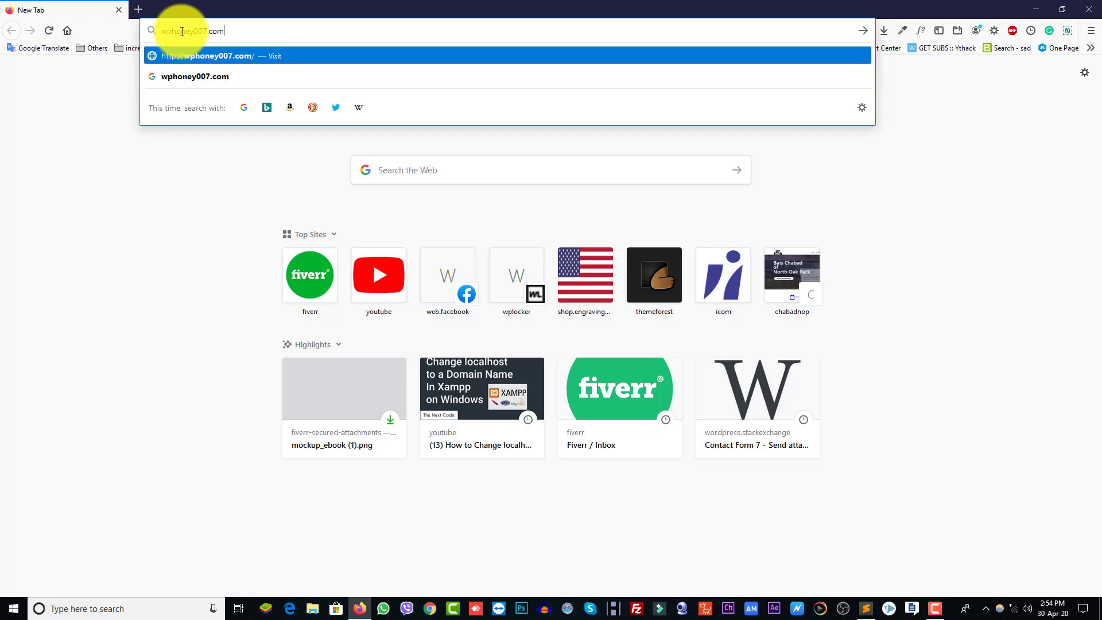